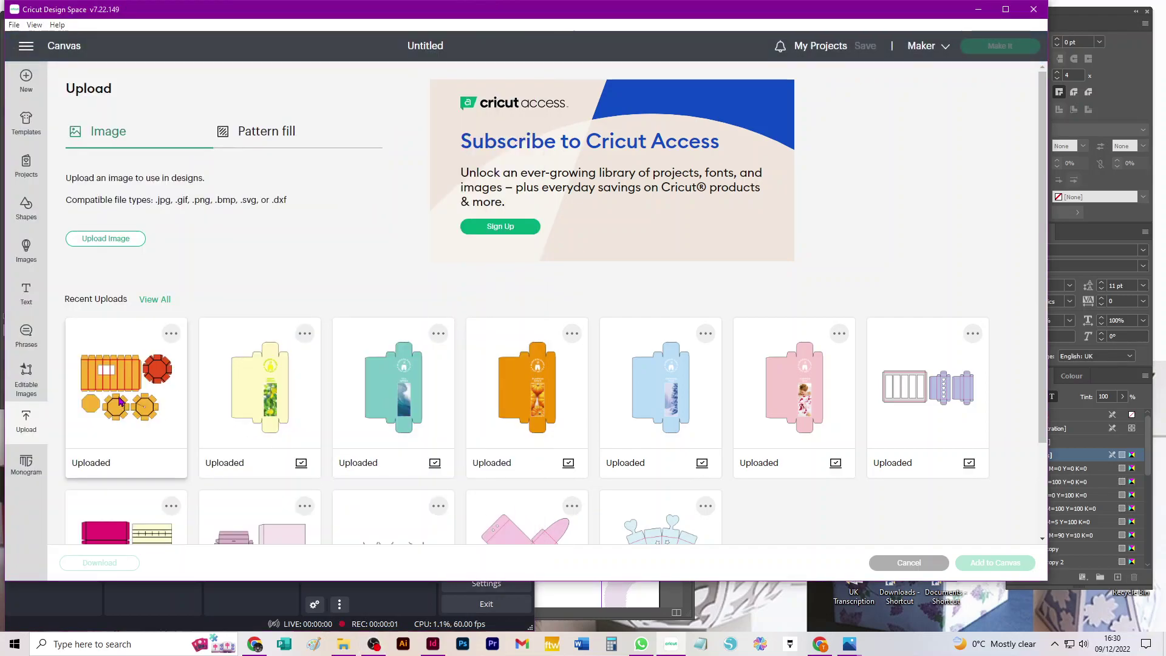
# Step: Add the most recent upload, the Champagne_coupe box template, to the canvas
pyautogui.click(129, 386)
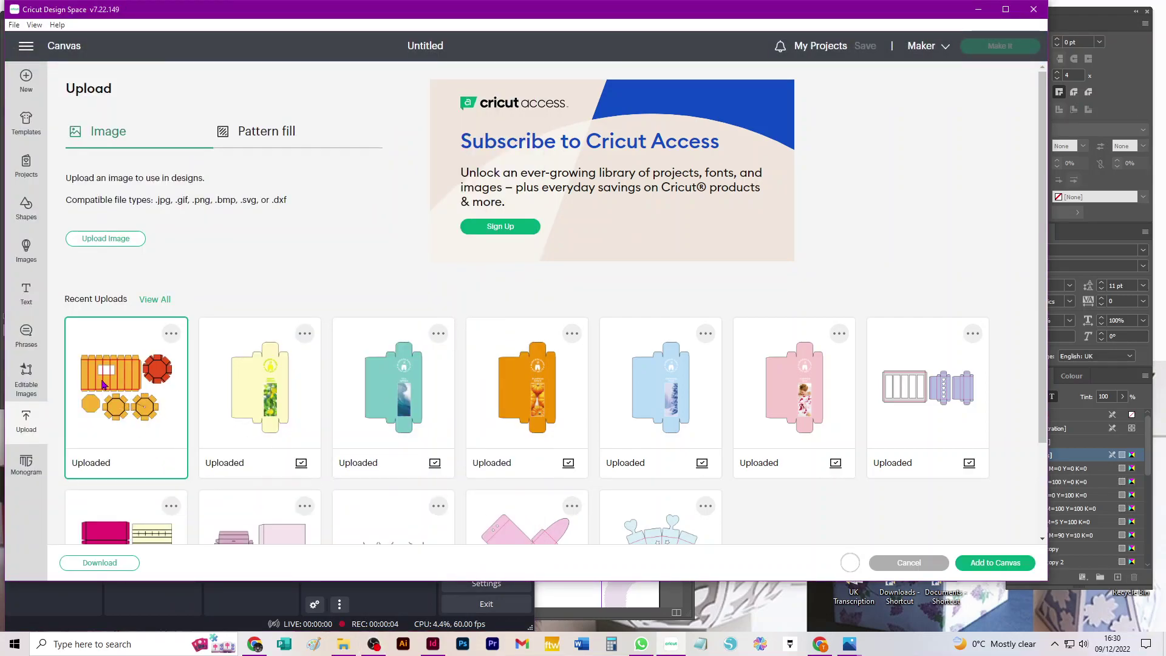
pyautogui.click(979, 568)
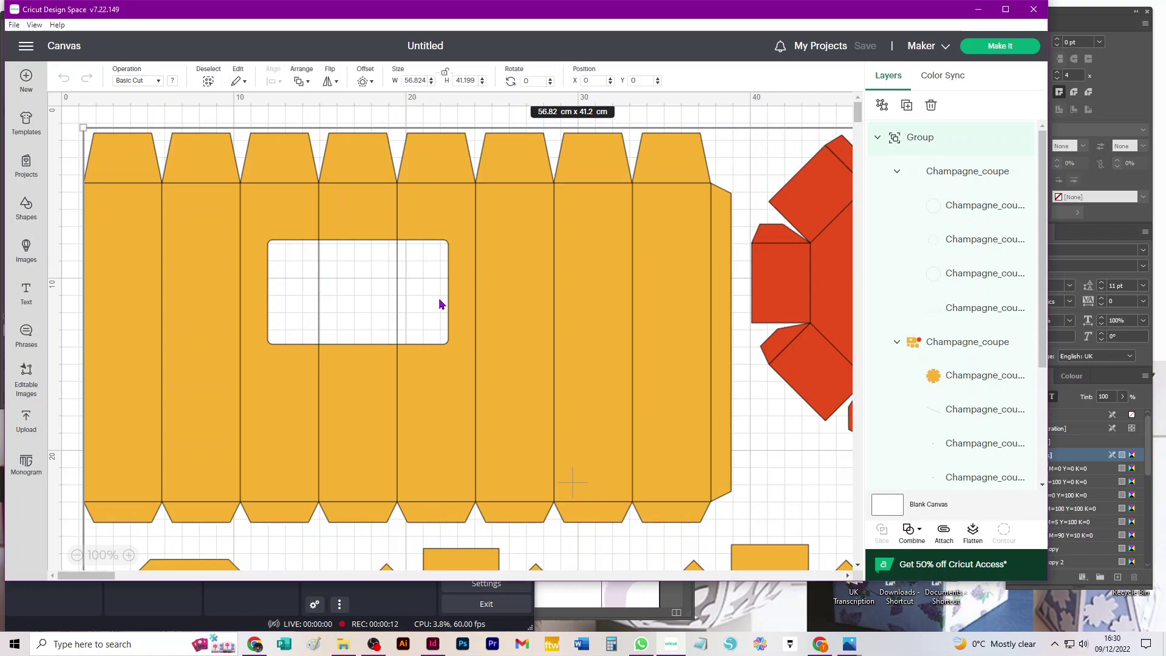
# Step: Zoom out and drag the whole Champagne_coupe group a little right and down
pyautogui.scroll(-4, 475, 240)
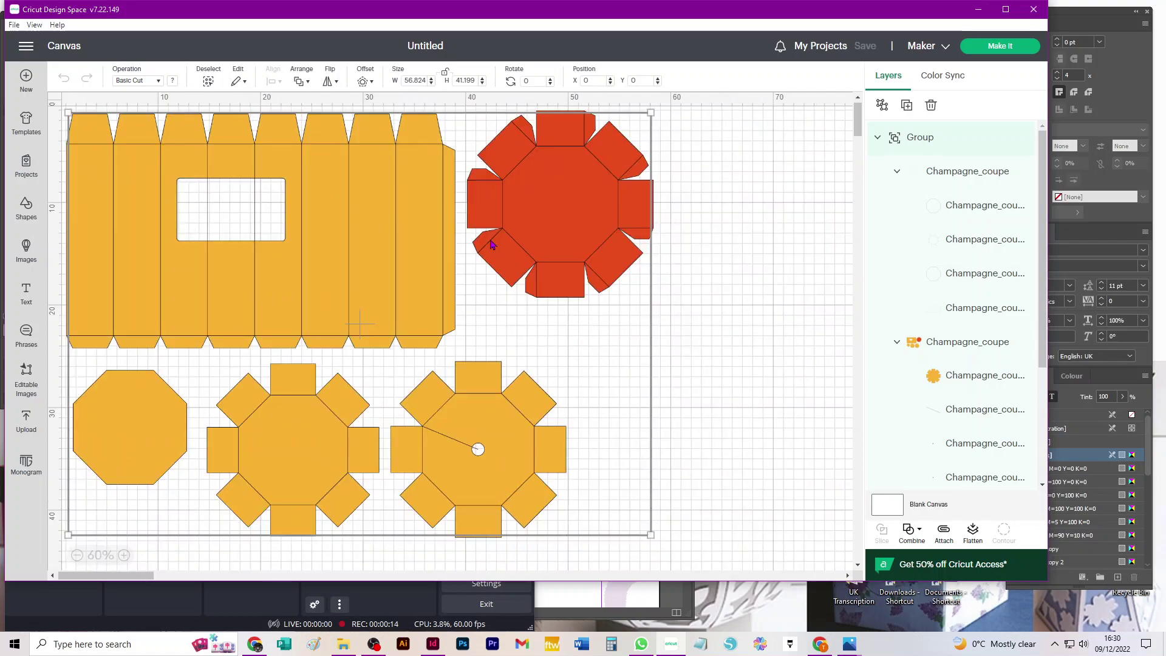
pyautogui.click(739, 281)
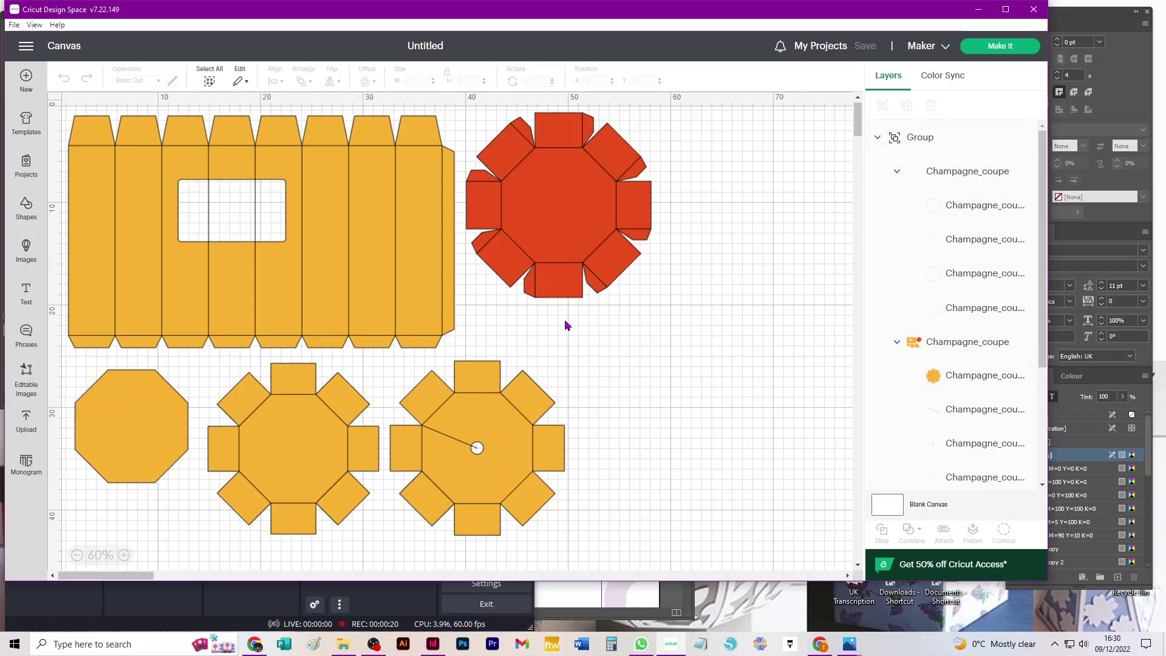
pyautogui.moveTo(392, 286); pyautogui.dragTo(461, 304)
pyautogui.click(770, 243)
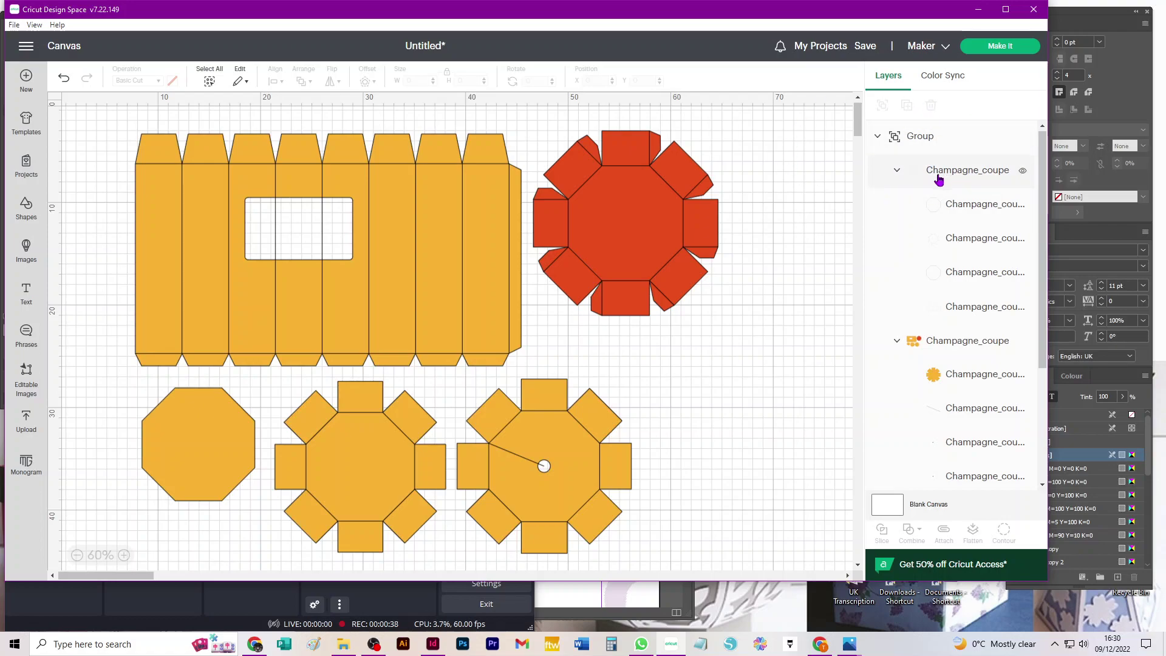
# Step: Set the Champagne_coupe layer's operation to Score and ungroup the outer group
pyautogui.click(968, 172)
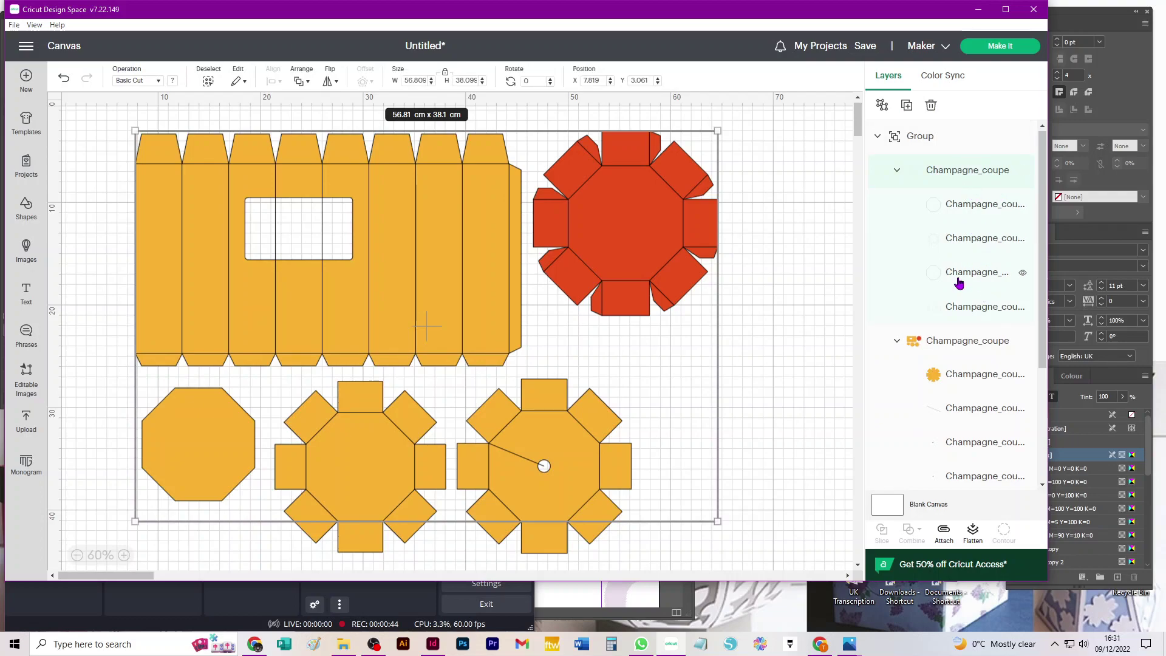
pyautogui.click(132, 82)
pyautogui.click(144, 218)
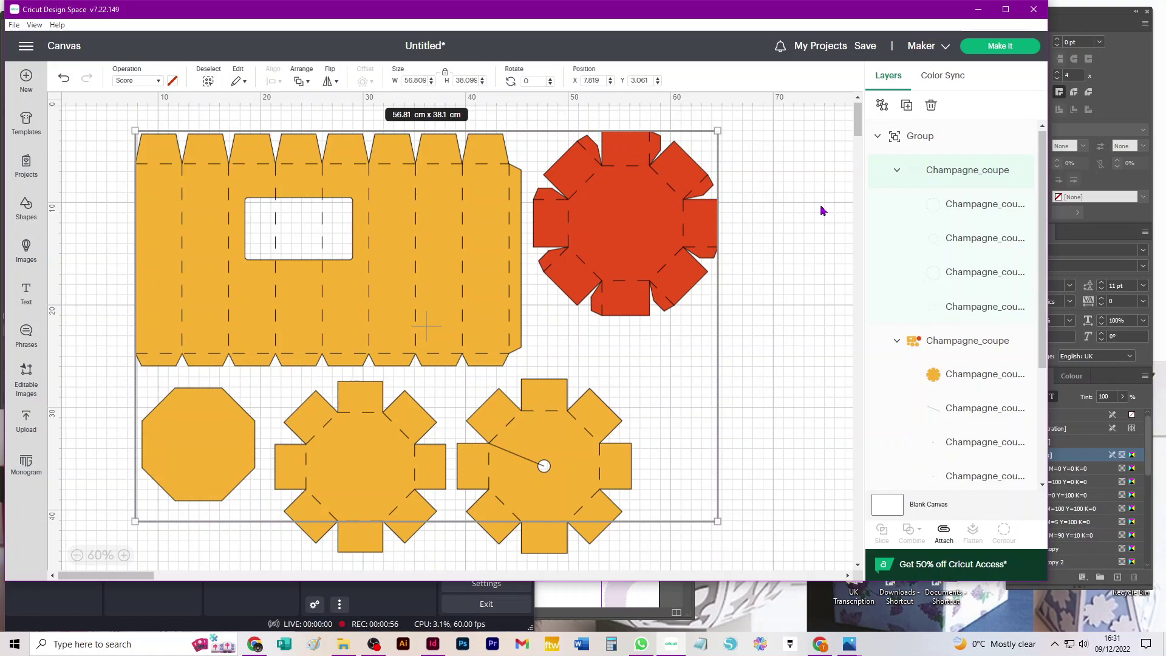
pyautogui.click(882, 107)
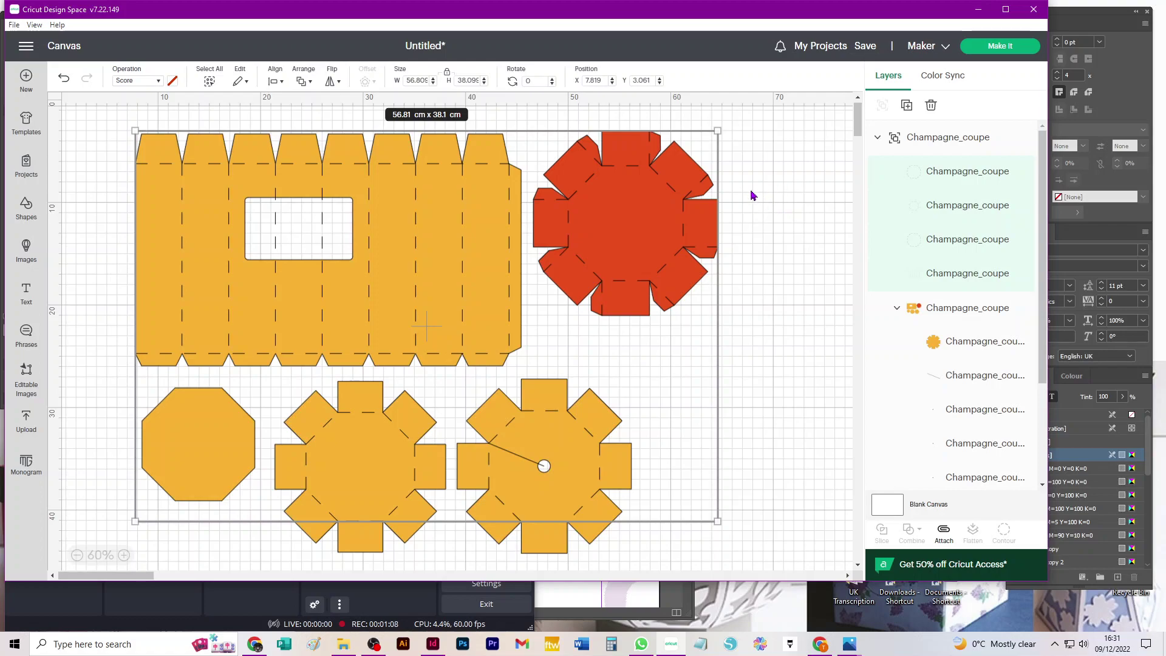
# Step: Ungroup the nested coloured Champagne_coupe group from the Layers panel
pyautogui.click(799, 188)
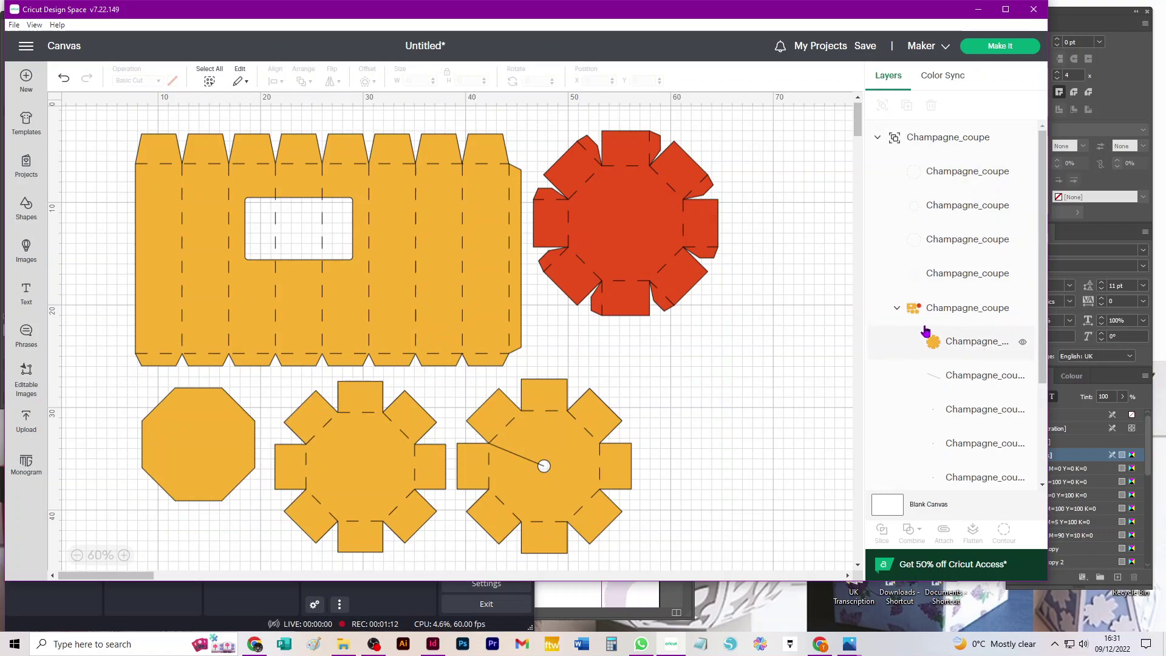
pyautogui.click(950, 315)
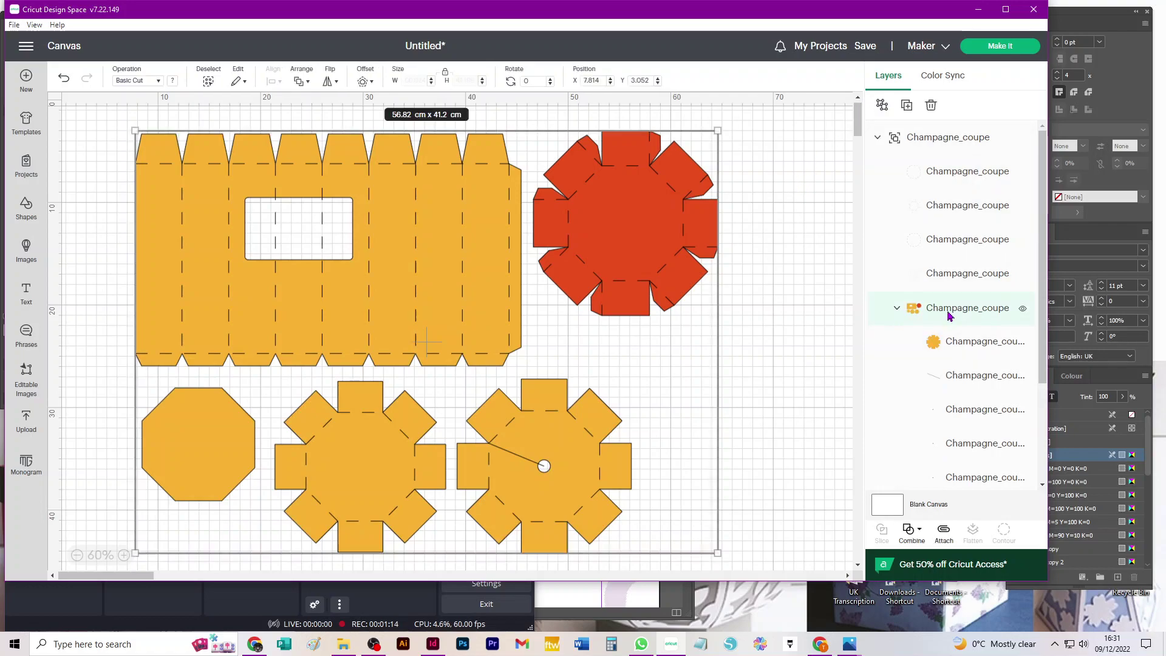
pyautogui.scroll(-3, 951, 315)
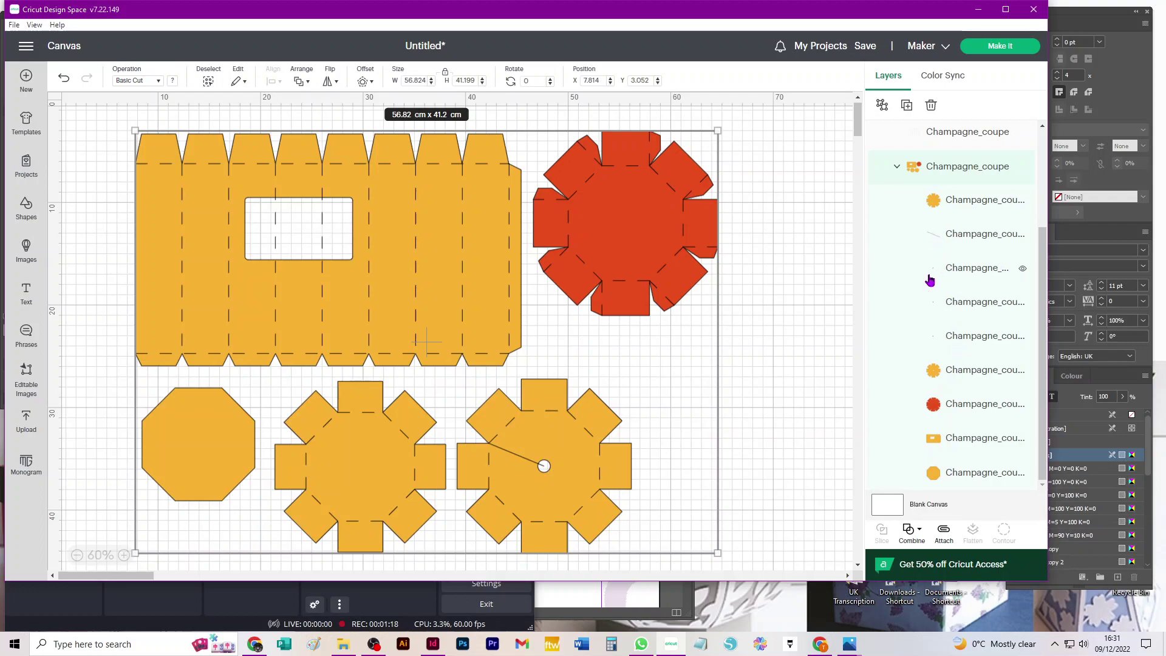
pyautogui.scroll(3, 984, 377)
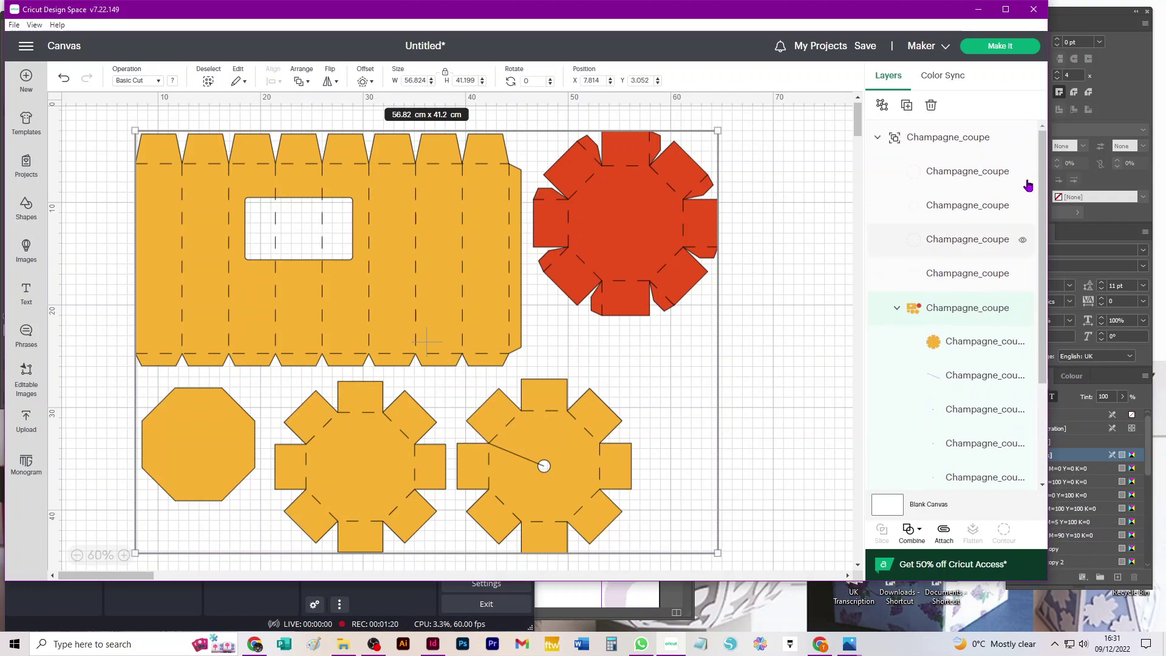
pyautogui.click(883, 106)
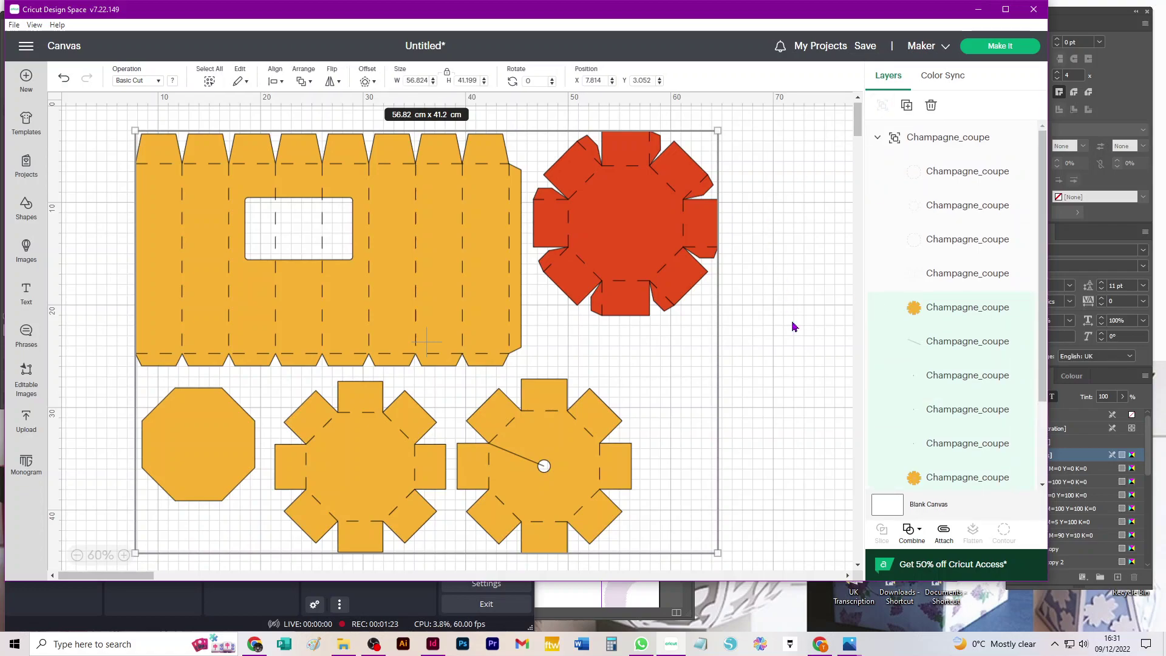
pyautogui.click(787, 208)
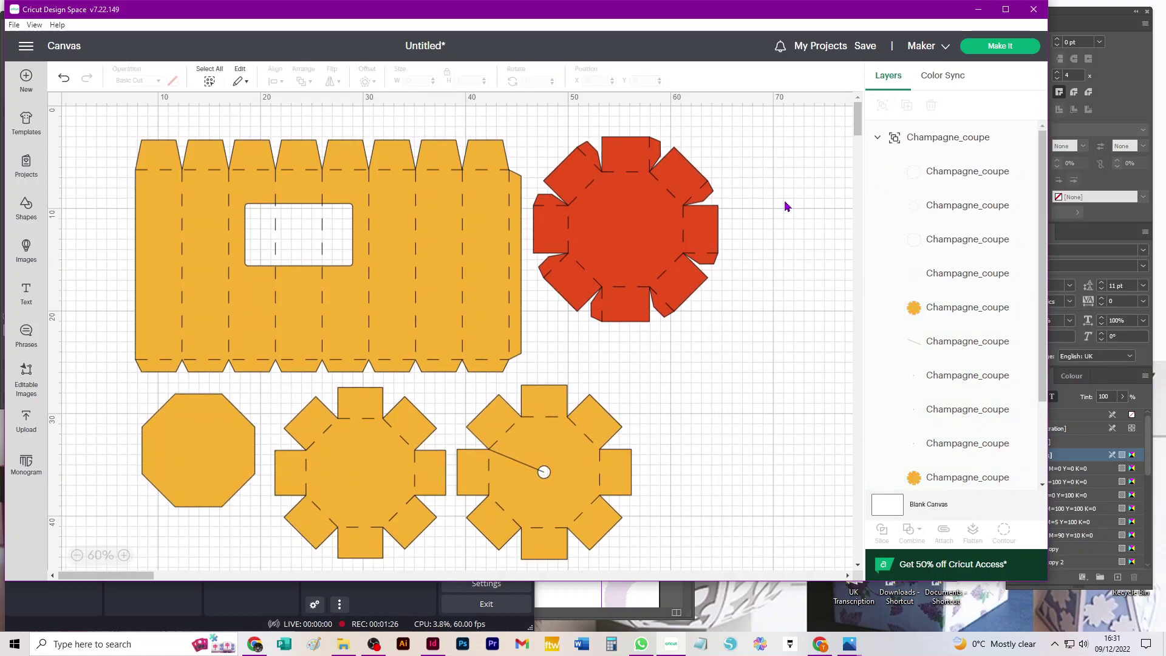
# Step: Ungroup the last remaining Champagne_coupe group so no enclosing group is left
pyautogui.click(208, 82)
pyautogui.click(88, 127)
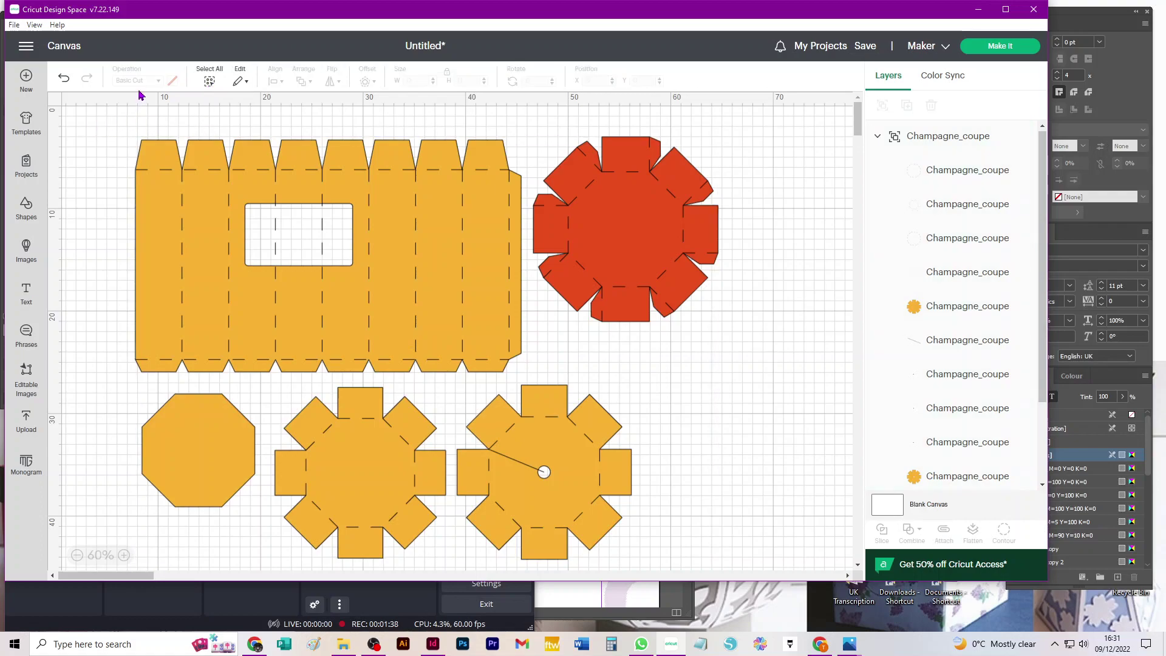
pyautogui.hotkey('ctrl', 'a')
pyautogui.click(777, 170)
pyautogui.click(943, 140)
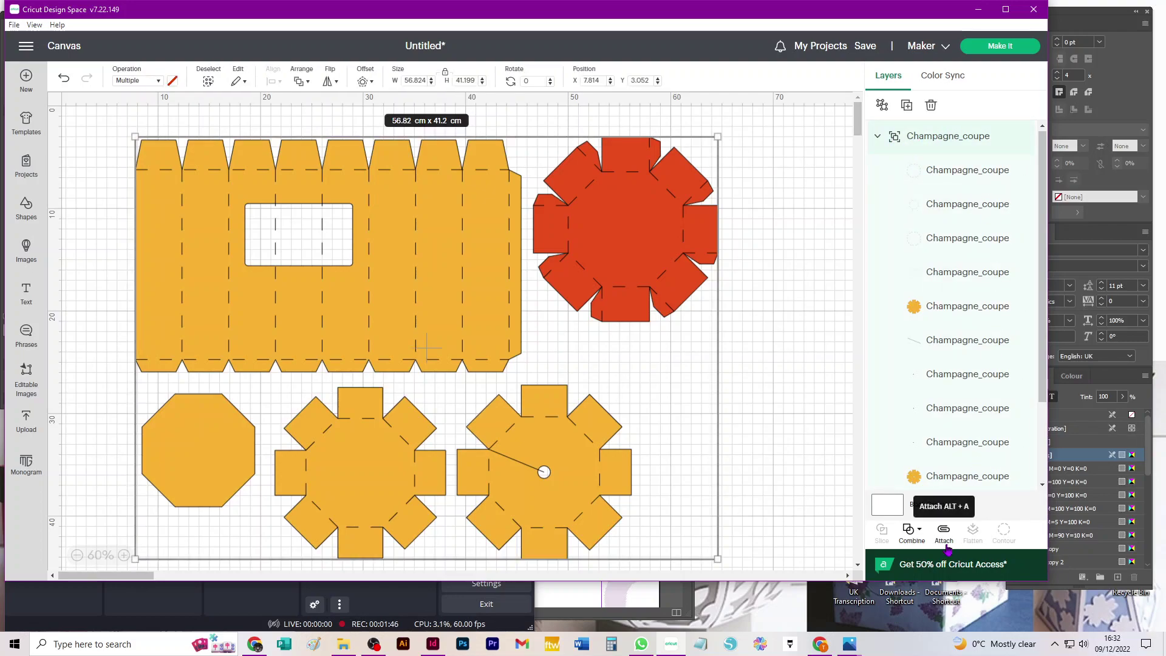
pyautogui.click(883, 106)
pyautogui.click(764, 153)
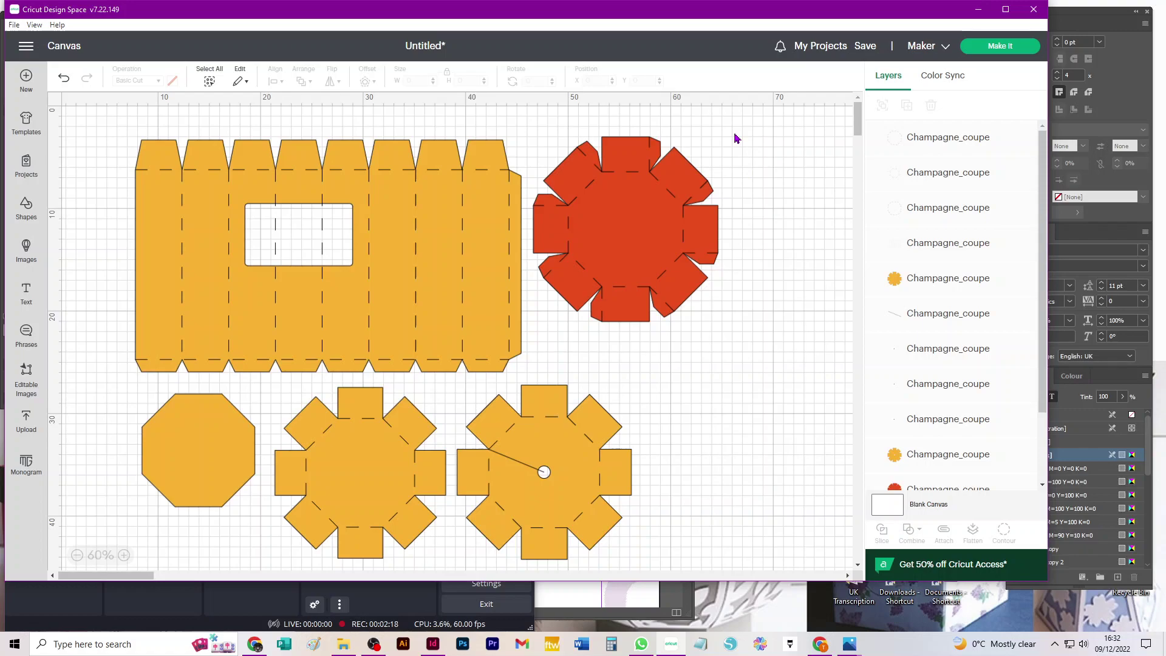
# Step: Attach score lines to the red octagon and the orange box template, repositioning each
pyautogui.moveTo(735, 133); pyautogui.dragTo(551, 323)
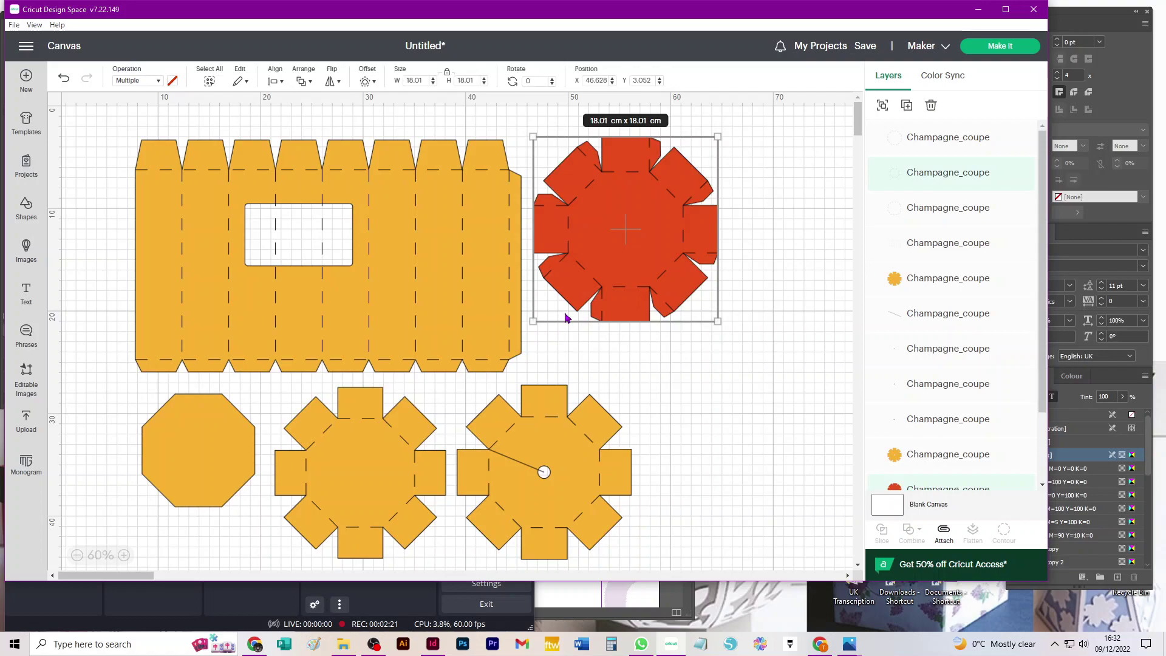
pyautogui.click(945, 537)
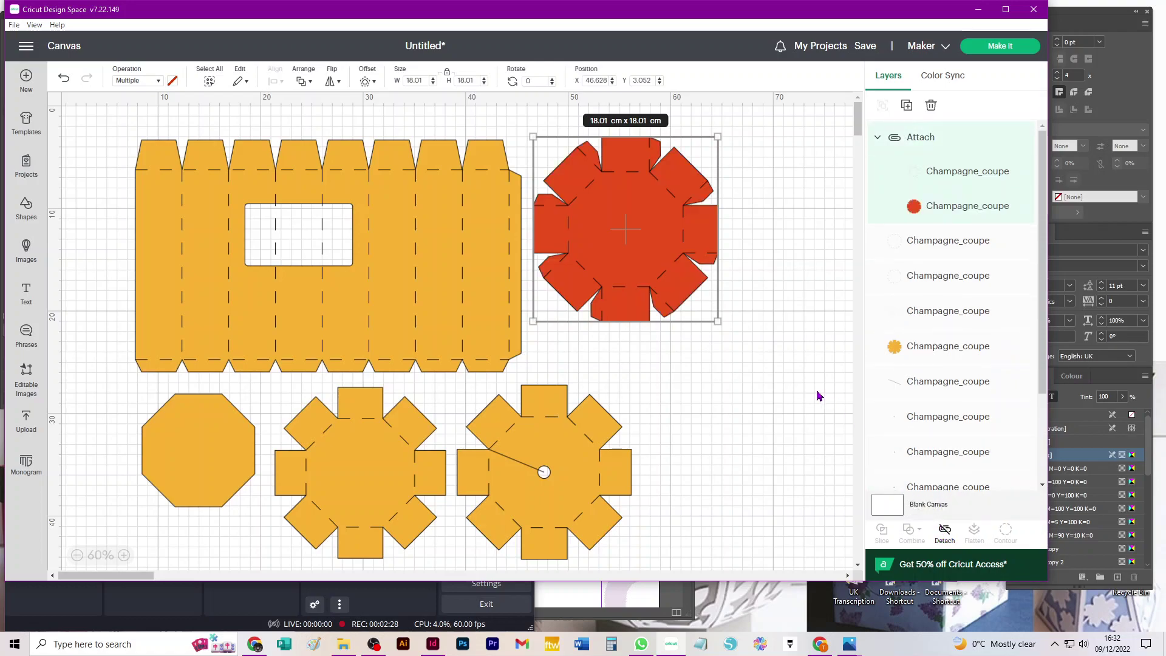
pyautogui.moveTo(632, 247); pyautogui.dragTo(715, 237)
pyautogui.moveTo(94, 144); pyautogui.dragTo(542, 368)
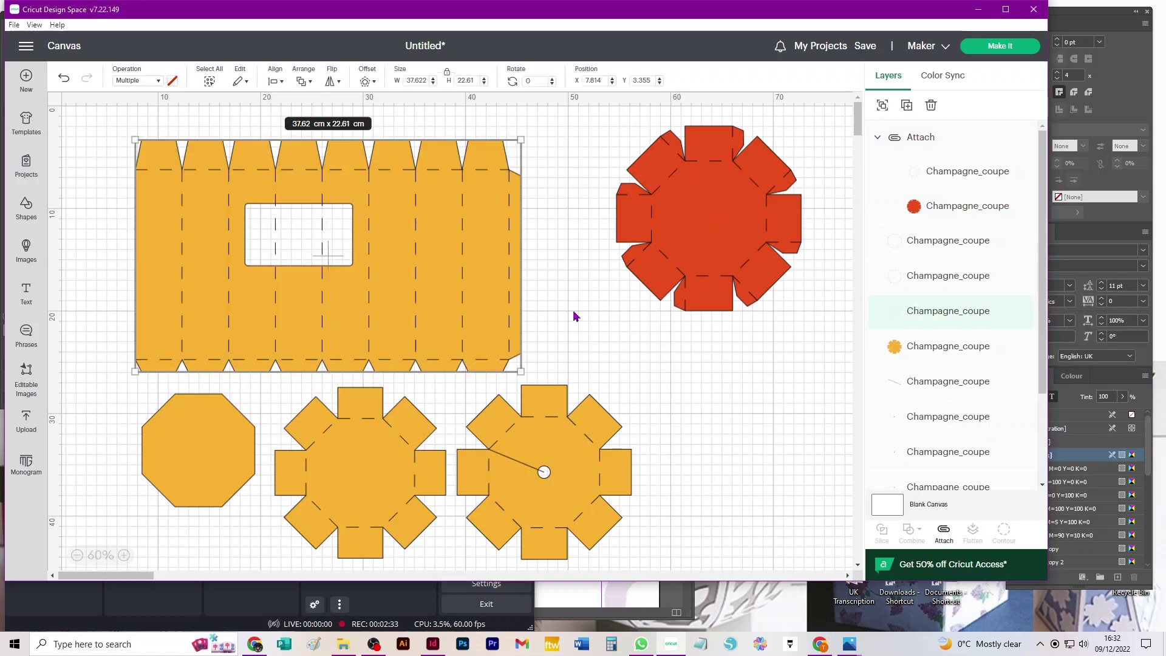
pyautogui.click(944, 533)
pyautogui.moveTo(506, 320); pyautogui.dragTo(461, 289)
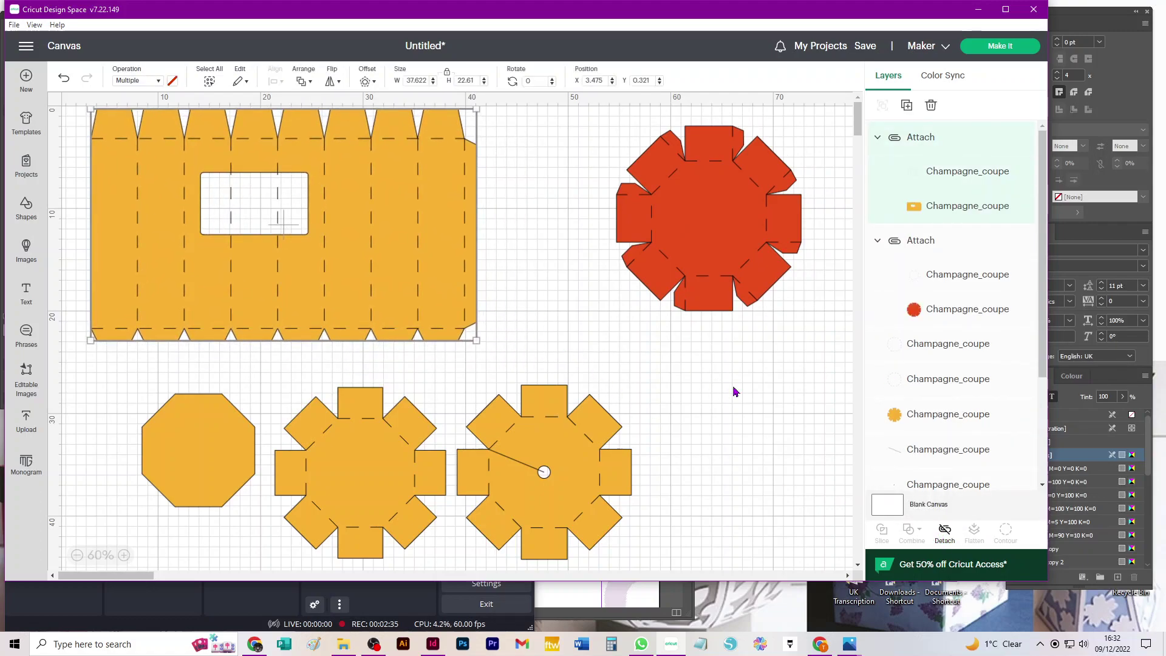
# Step: Attach score lines to the holed orange octagon and the lower star piece, then reposition them
pyautogui.moveTo(696, 378); pyautogui.dragTo(456, 565)
pyautogui.click(944, 532)
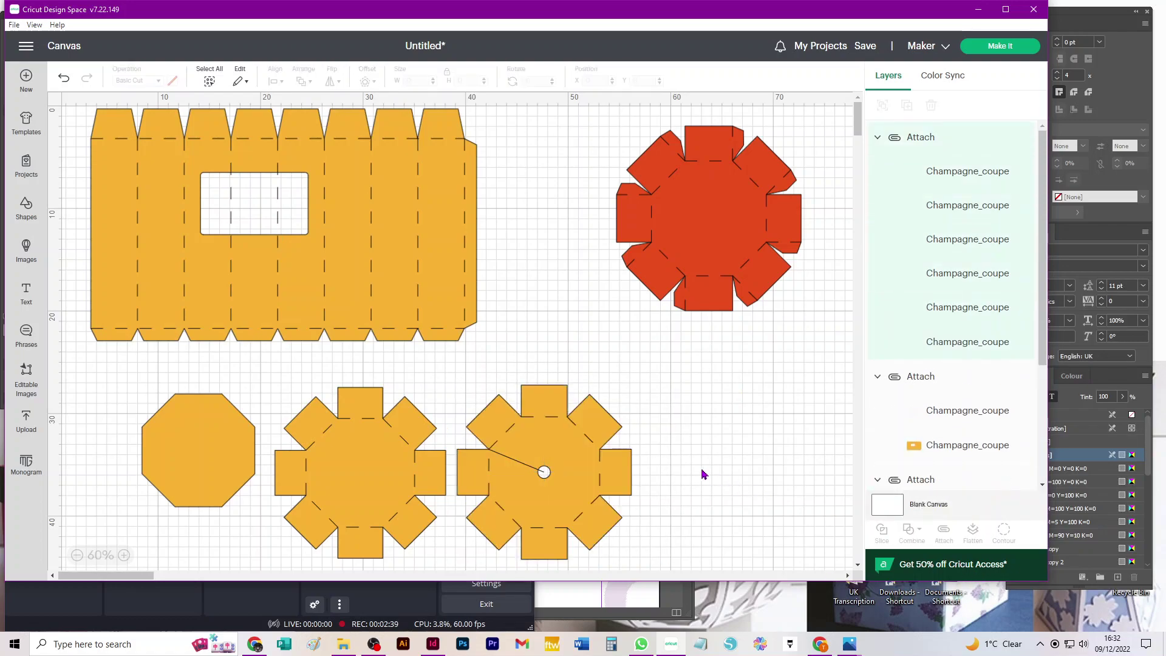
pyautogui.moveTo(544, 468); pyautogui.dragTo(726, 449)
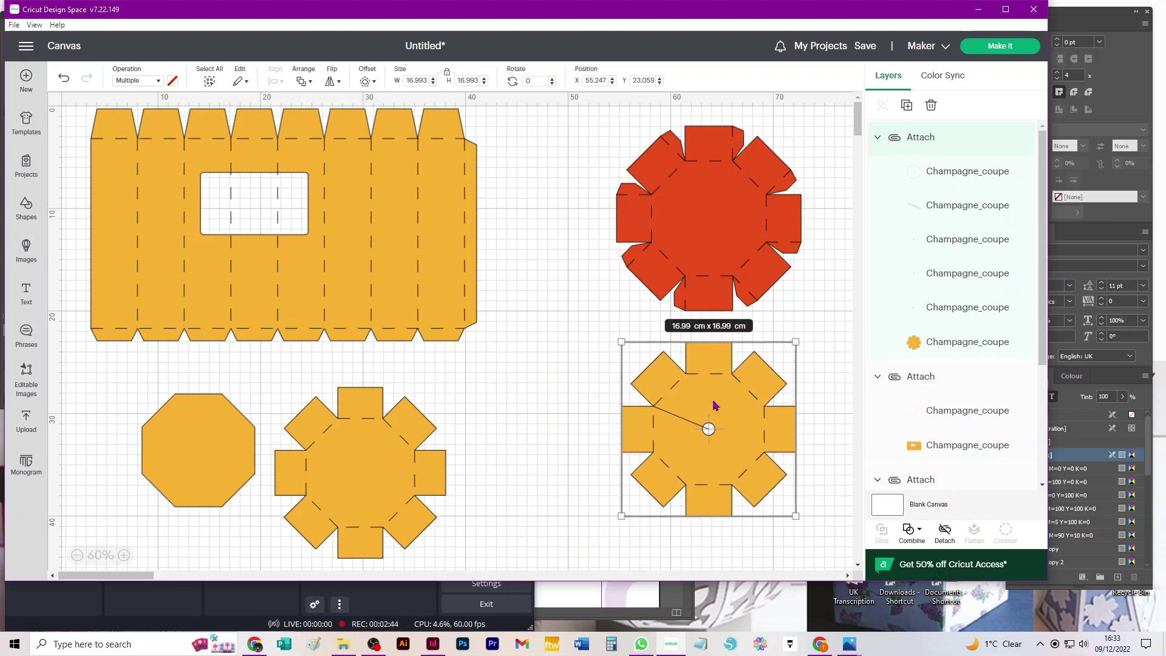
pyautogui.moveTo(503, 379); pyautogui.dragTo(277, 559)
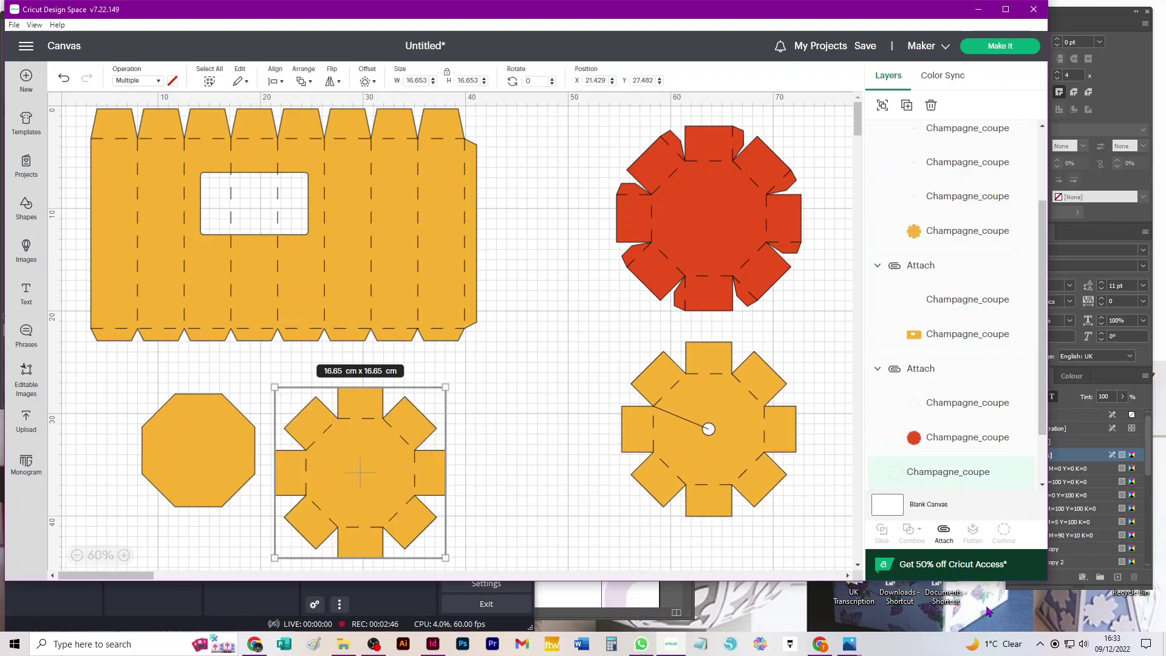
pyautogui.click(944, 533)
pyautogui.click(480, 452)
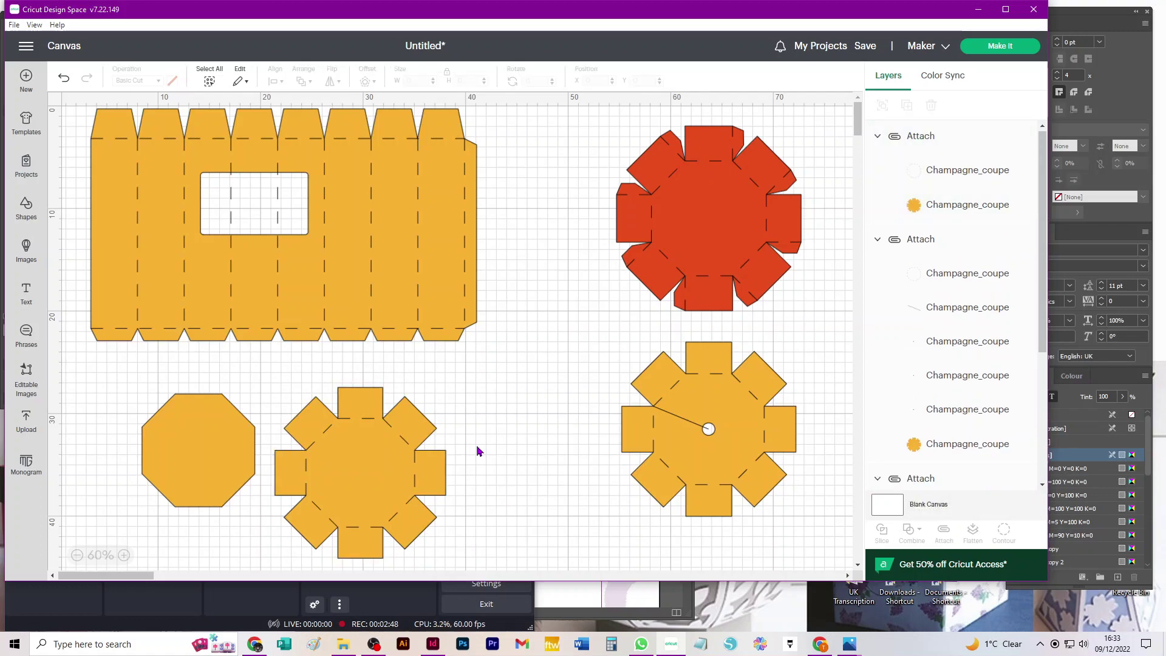
pyautogui.moveTo(362, 453); pyautogui.dragTo(503, 433)
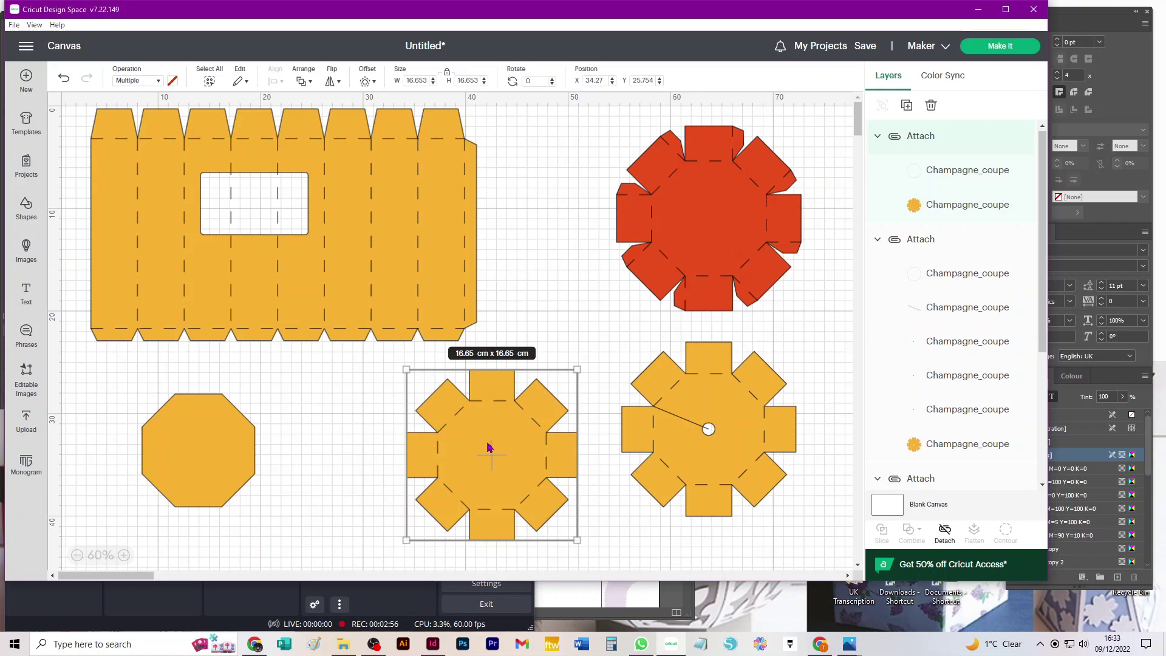
pyautogui.moveTo(486, 445); pyautogui.dragTo(433, 452)
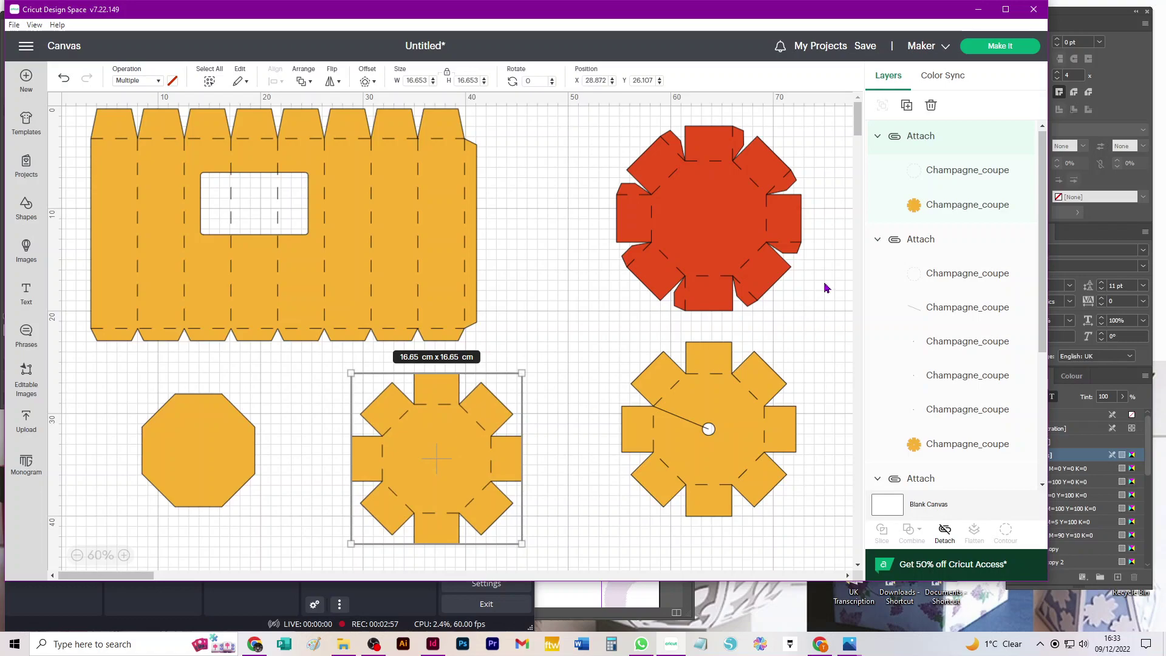
# Step: Preview the mats and set mat 2's material size to A3 (29.7 × 42.0 cm)
pyautogui.click(999, 48)
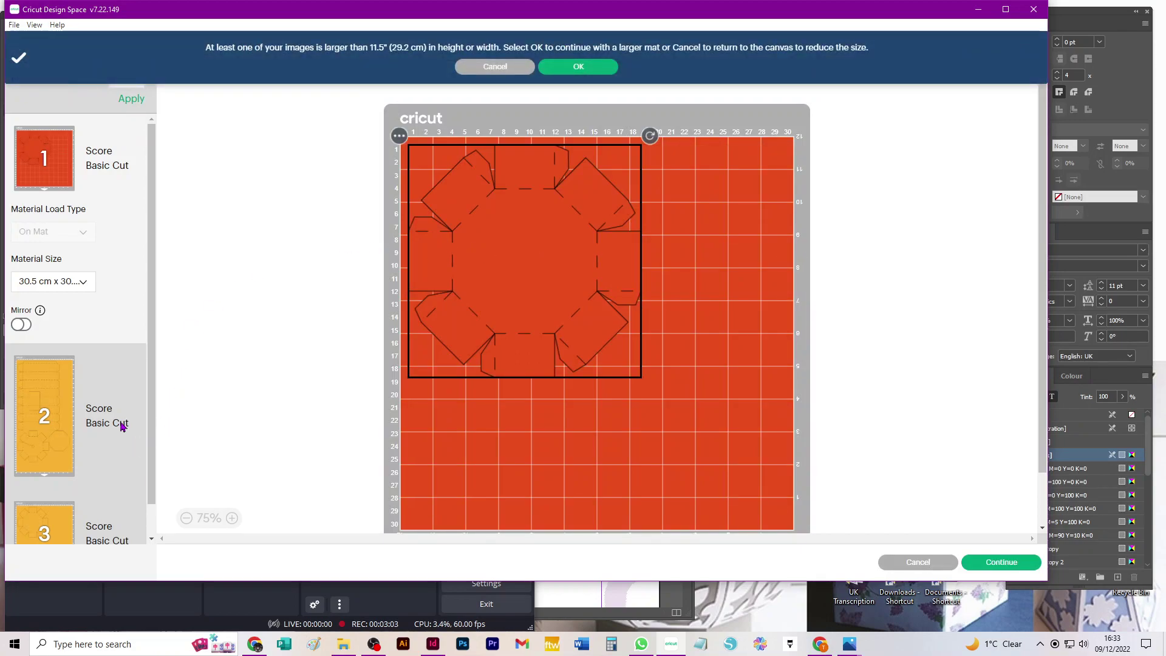
pyautogui.click(59, 383)
pyautogui.click(54, 427)
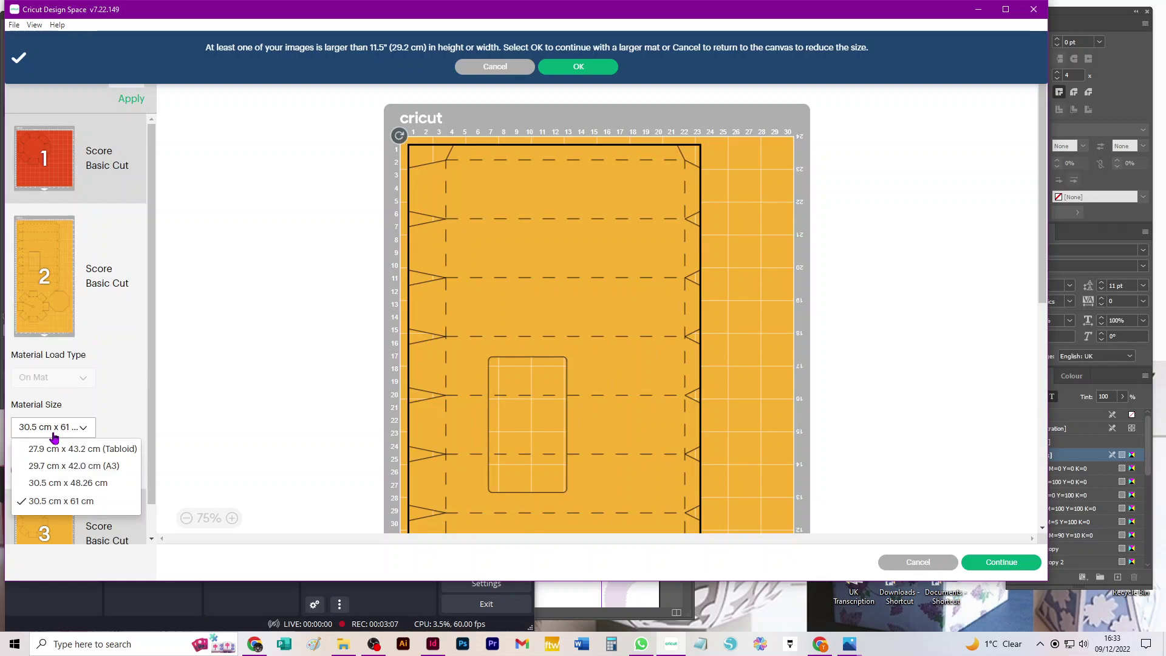
pyautogui.click(59, 467)
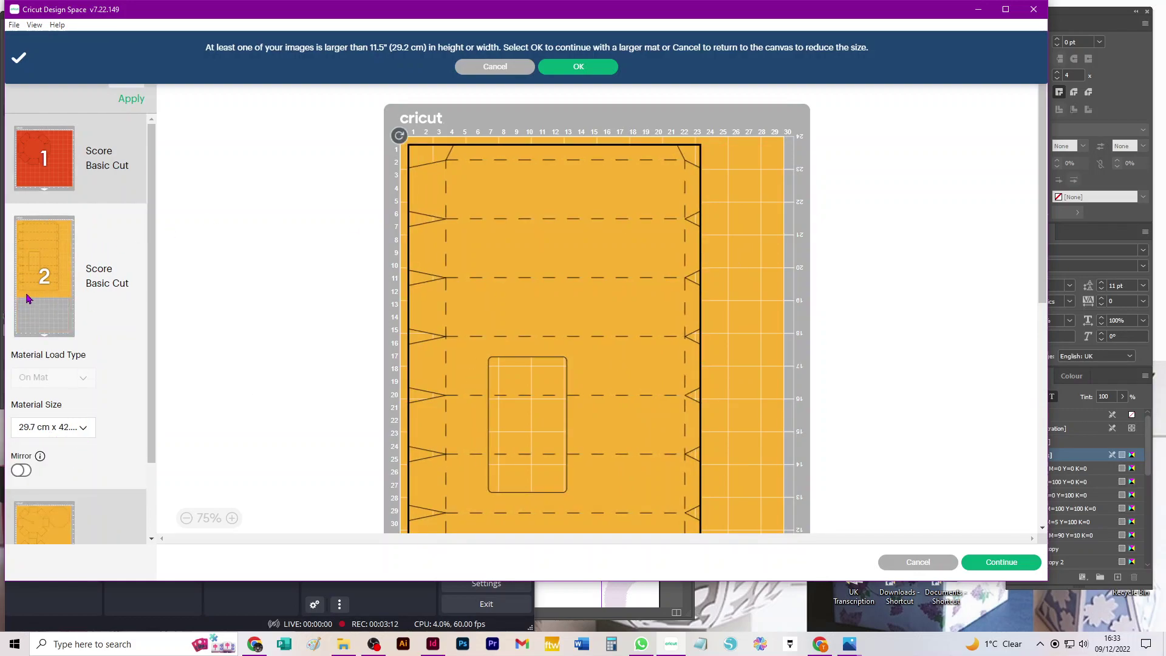
# Step: Review the three mats in the preview, then cancel back to the canvas
pyautogui.scroll(-2, 80, 428)
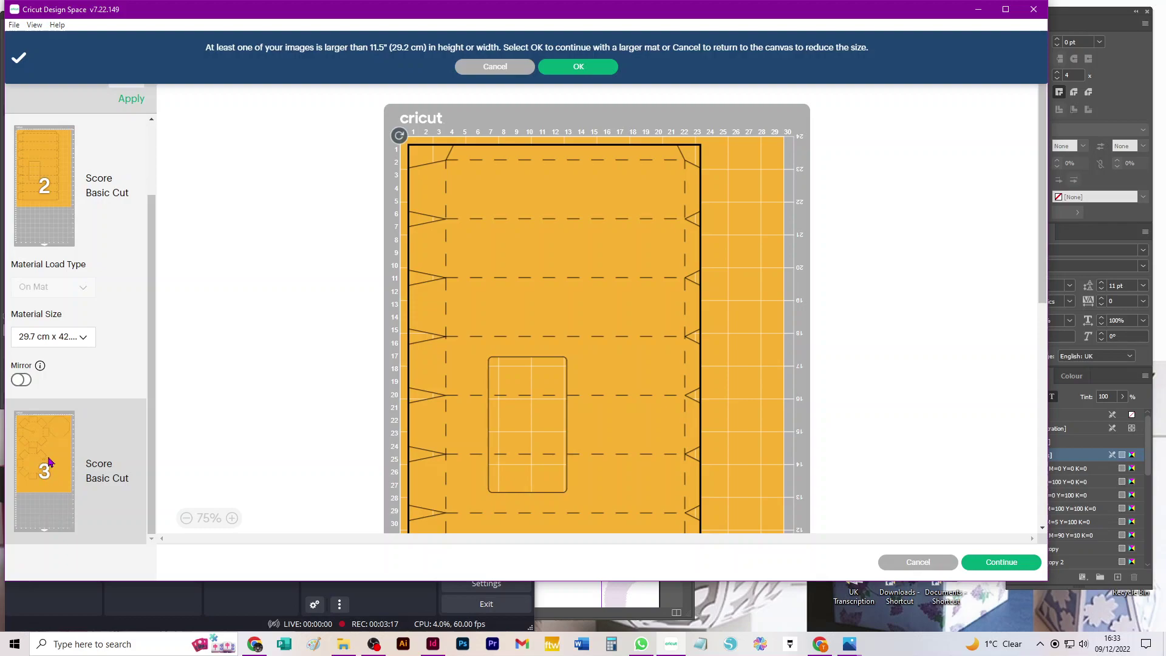
pyautogui.scroll(2, 83, 452)
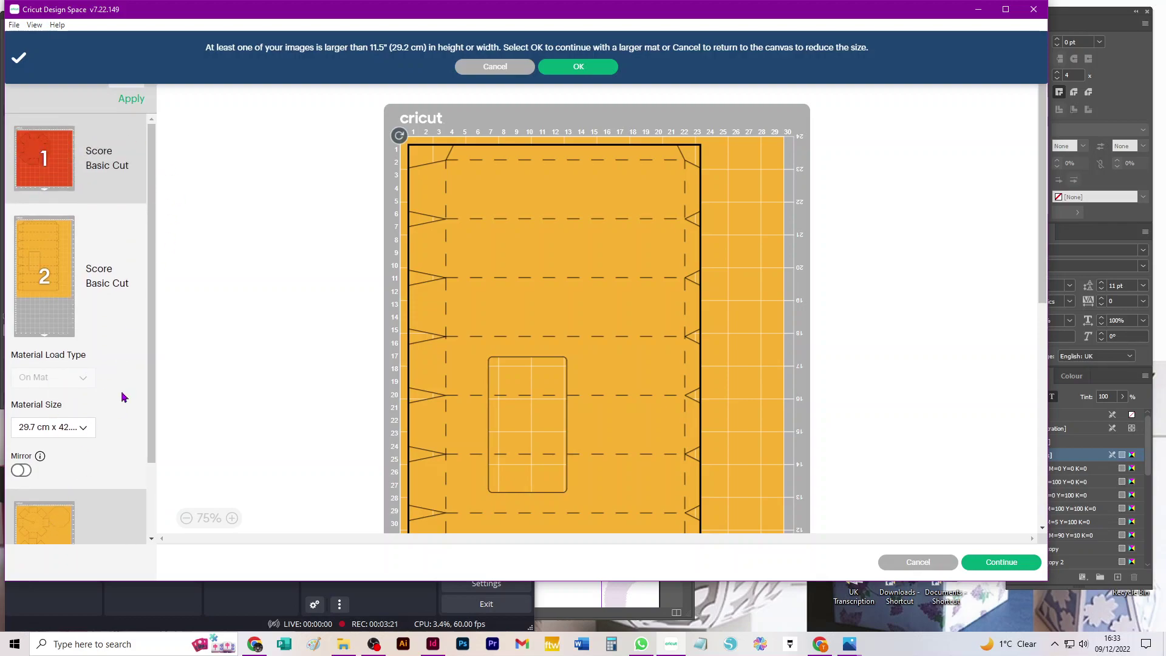
pyautogui.scroll(-3, 125, 377)
pyautogui.scroll(3, 48, 189)
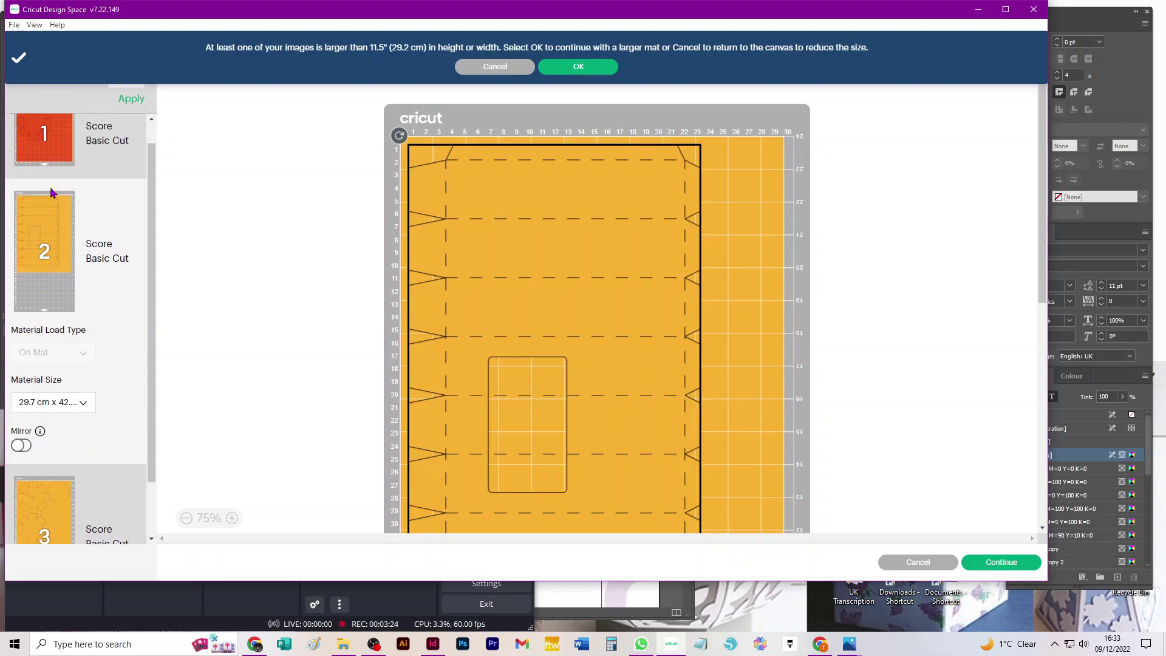
pyautogui.scroll(-3, 99, 468)
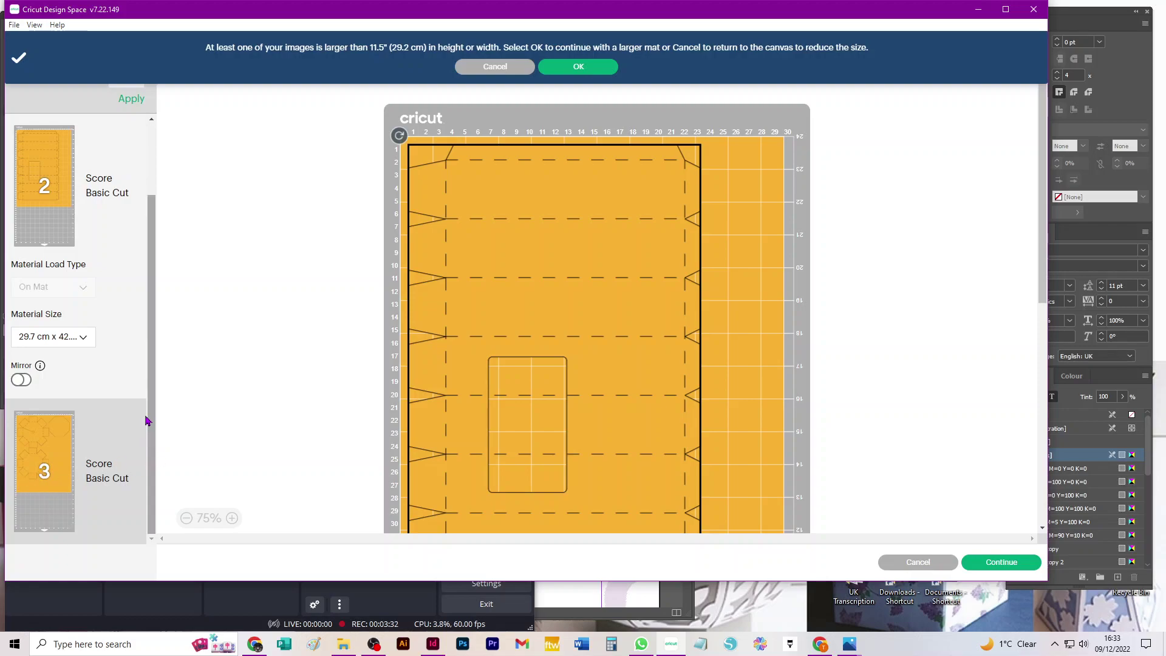
pyautogui.click(921, 562)
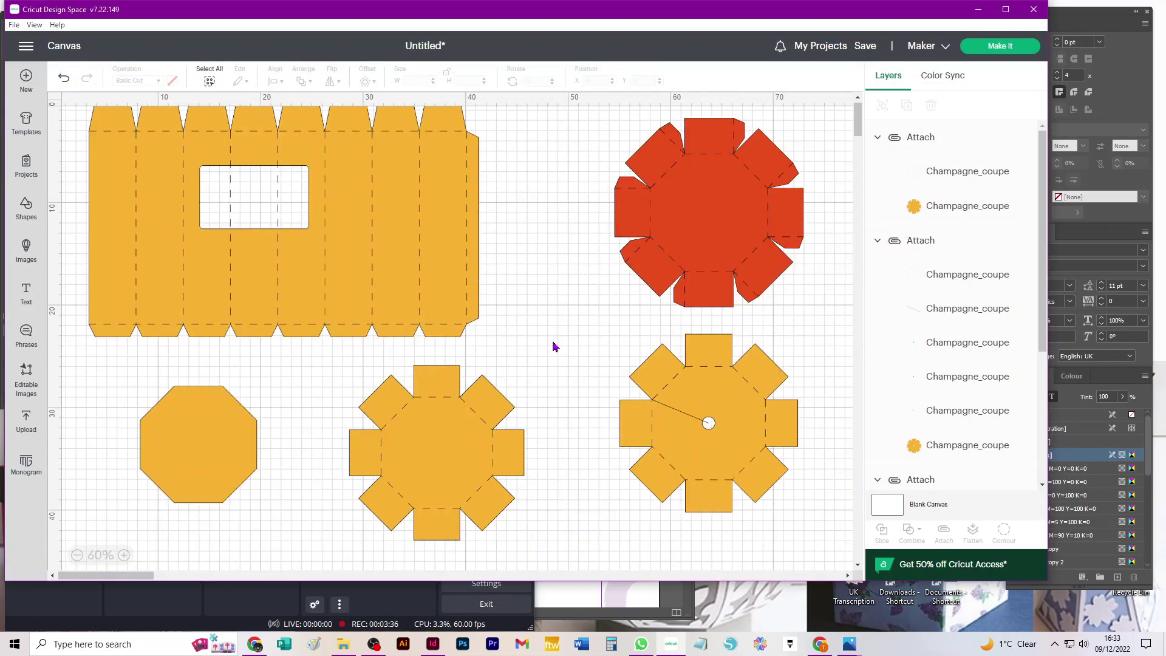
# Step: Move the red gear up-left, the small octagon toward the box net, and the star piece right
pyautogui.moveTo(549, 172); pyautogui.dragTo(485, 192)
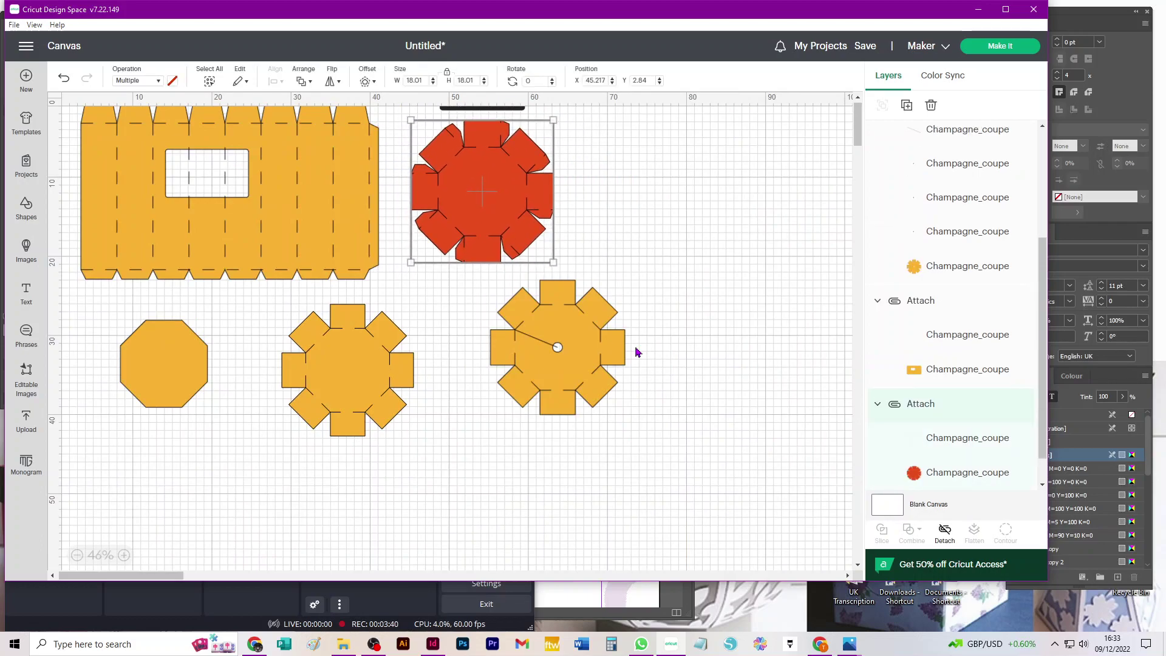
pyautogui.moveTo(651, 306); pyautogui.dragTo(613, 220)
pyautogui.moveTo(174, 367); pyautogui.dragTo(180, 316)
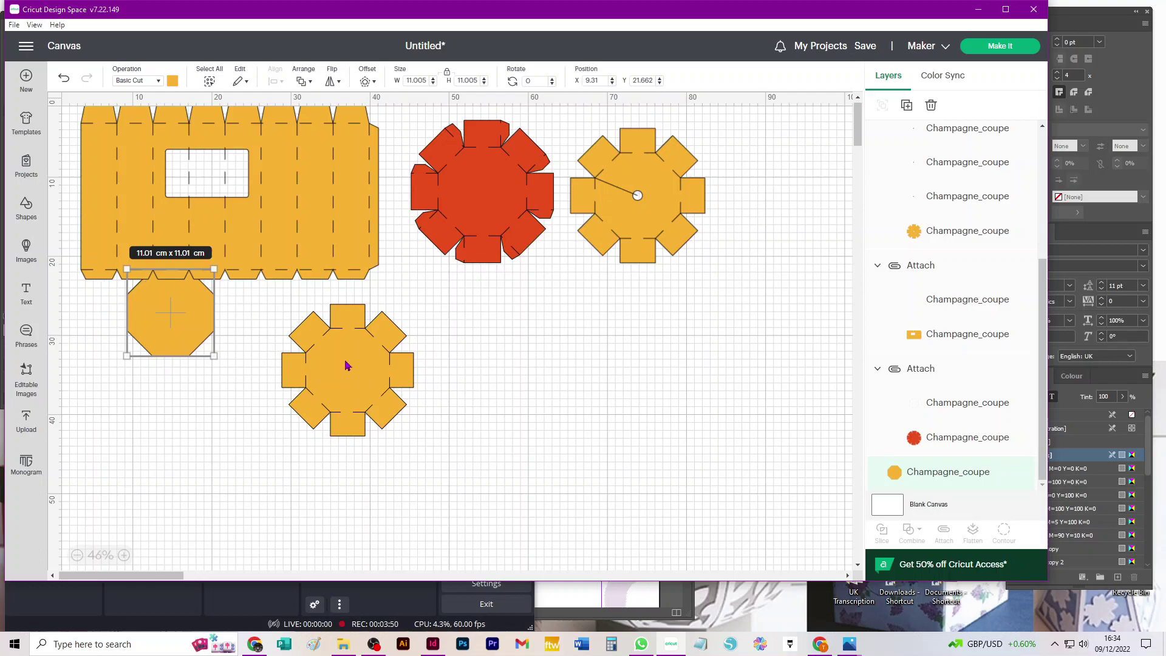
pyautogui.moveTo(347, 366); pyautogui.dragTo(386, 375)
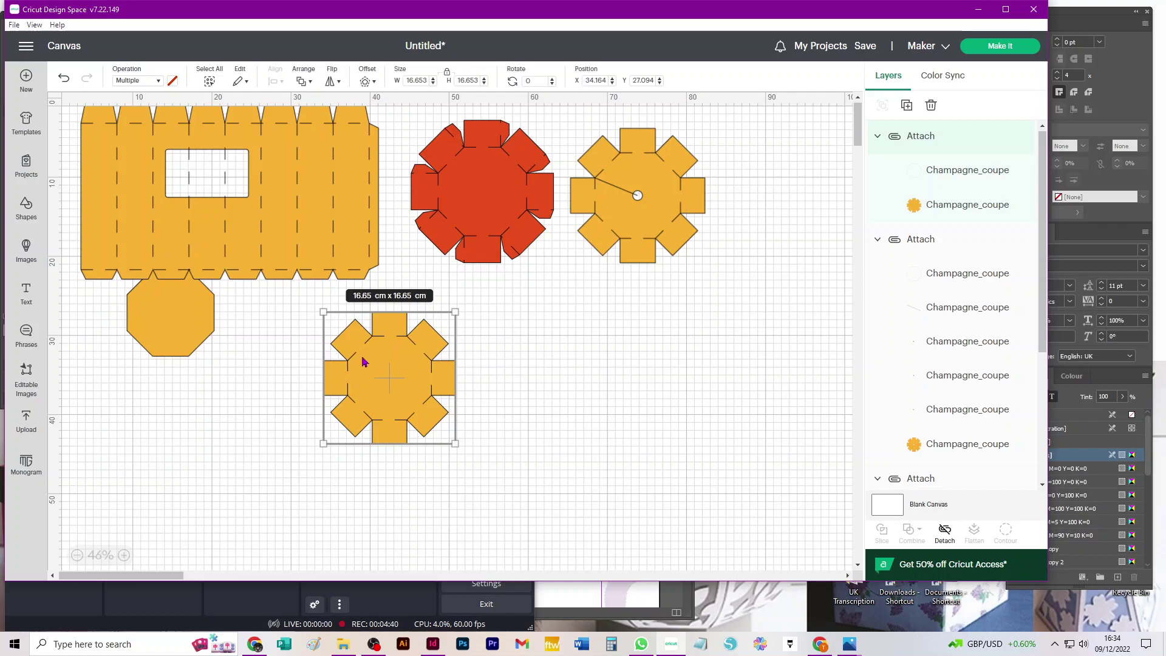
# Step: Fit the star piece against the box net, then move net, octagon and star together down-right
pyautogui.moveTo(392, 362); pyautogui.dragTo(312, 343)
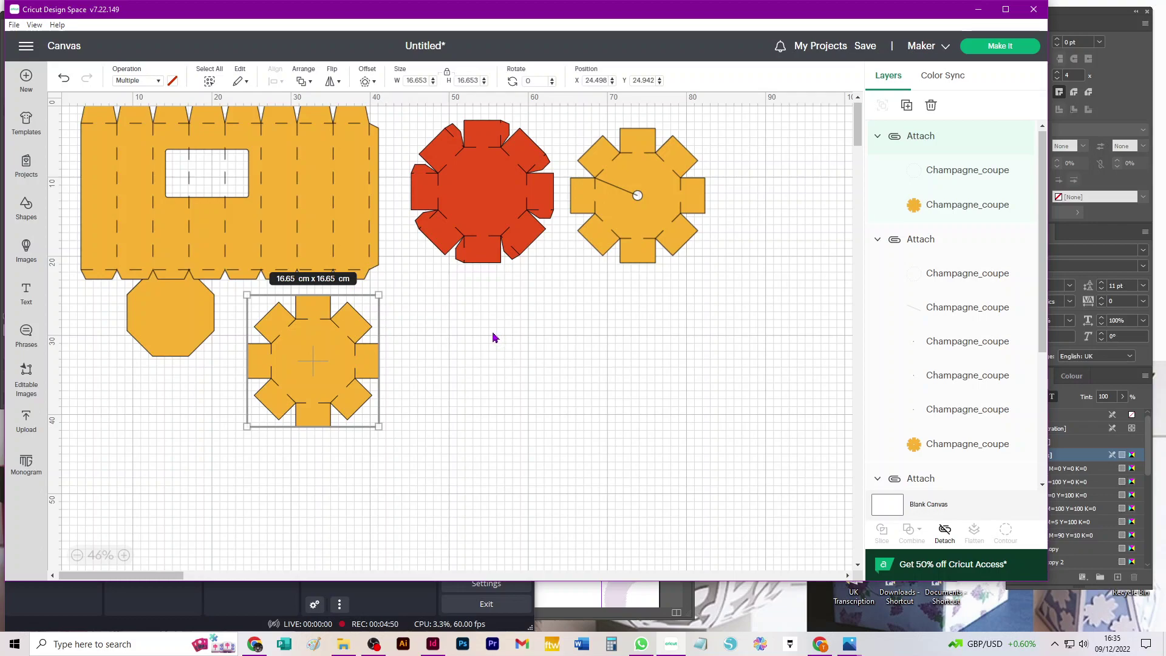
pyautogui.moveTo(336, 347); pyautogui.dragTo(396, 348)
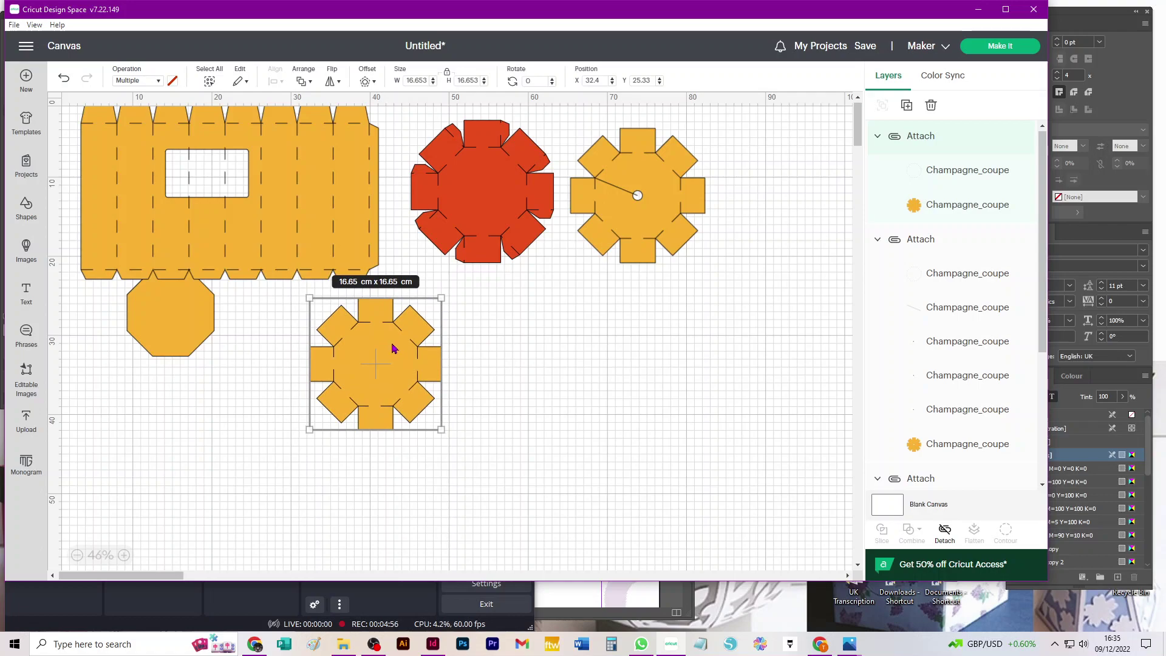
pyautogui.moveTo(375, 359)
pyautogui.mouseDown()
pyautogui.moveTo(389, 357)
pyautogui.moveTo(368, 370)
pyautogui.mouseUp()
pyautogui.moveTo(357, 411); pyautogui.dragTo(314, 353)
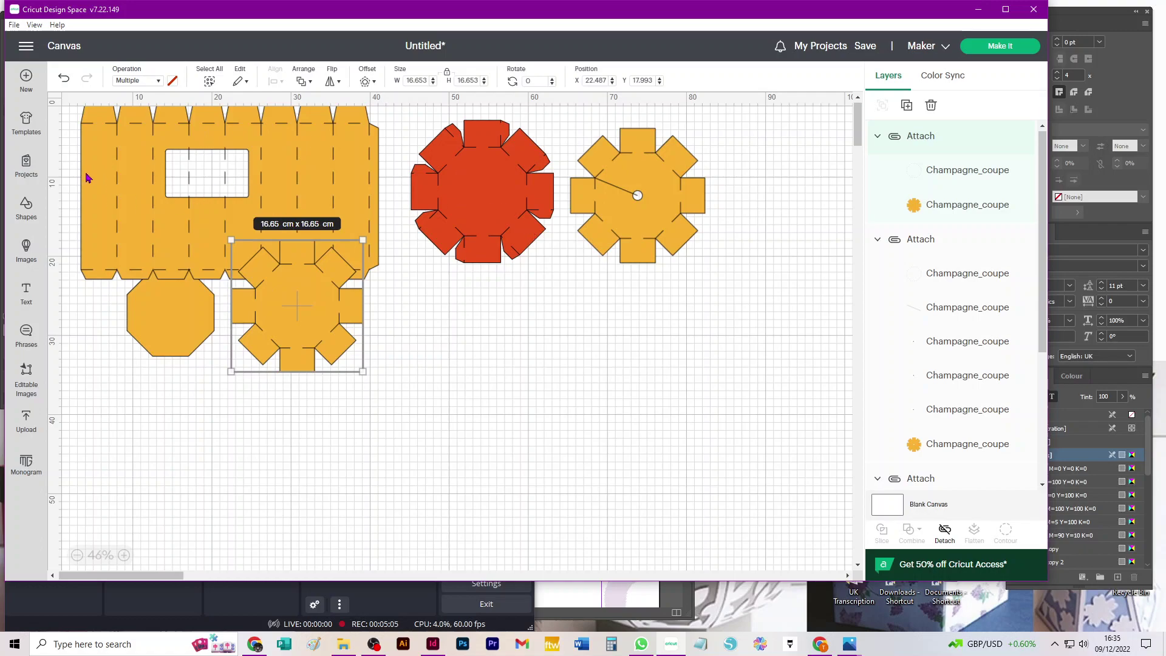
pyautogui.moveTo(68, 159); pyautogui.dragTo(374, 426)
pyautogui.moveTo(301, 182); pyautogui.dragTo(347, 359)
# Step: Bring the red gear to the front and place it above the box net
pyautogui.moveTo(459, 212); pyautogui.dragTo(236, 226)
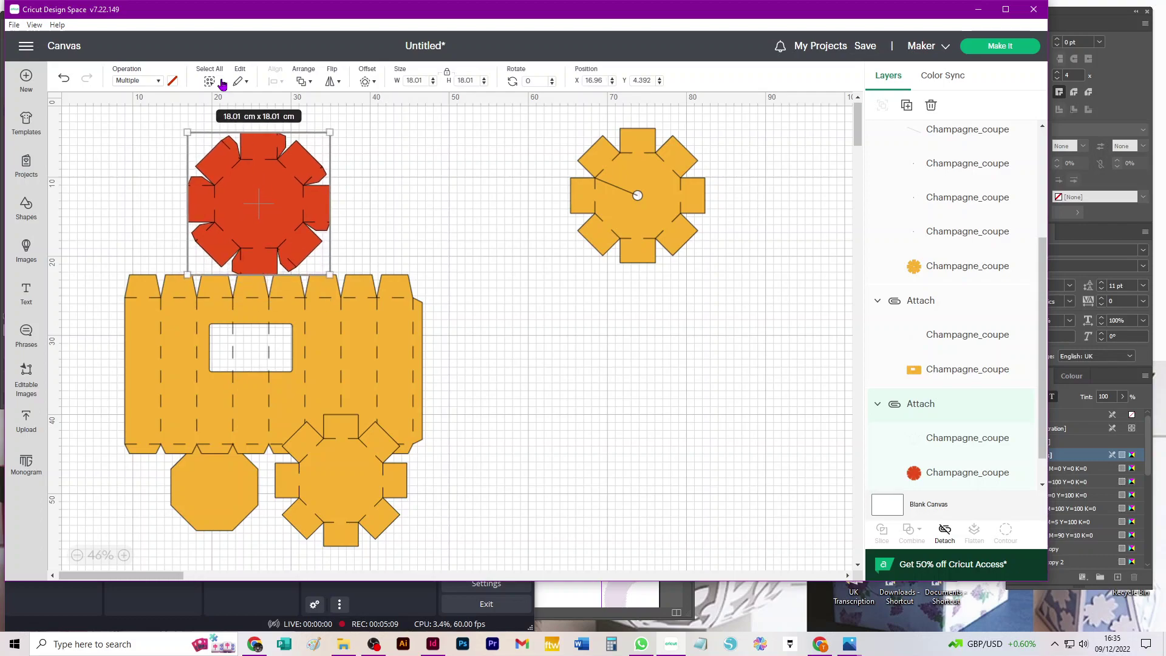
pyautogui.click(309, 82)
pyautogui.click(335, 100)
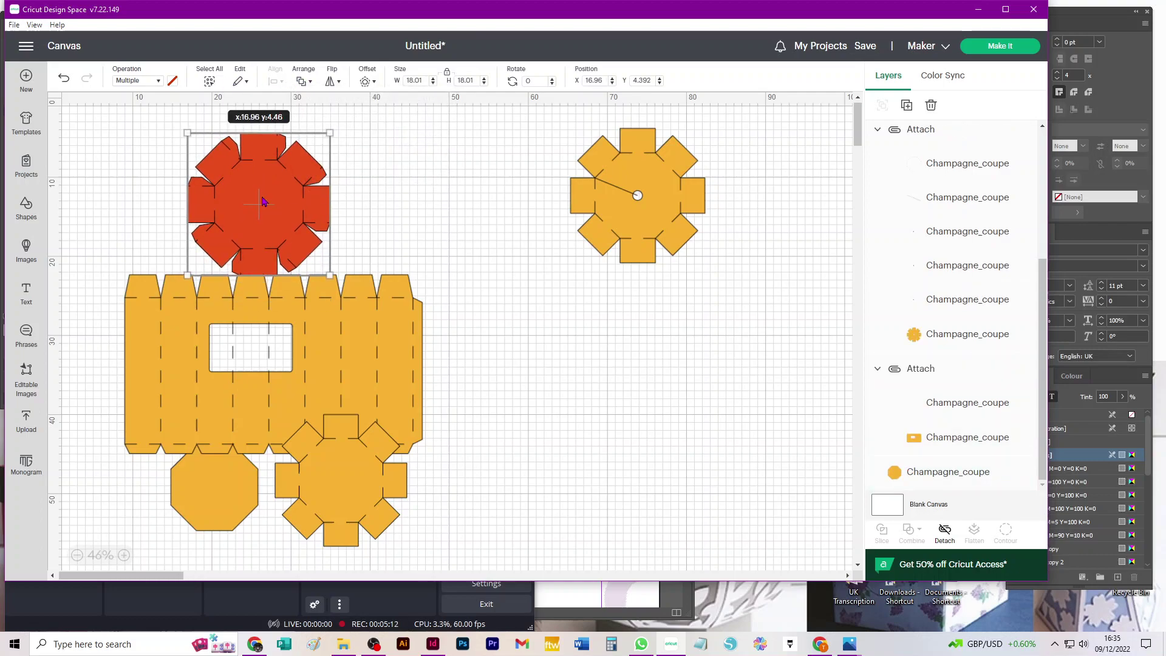
pyautogui.moveTo(266, 194); pyautogui.dragTo(320, 177)
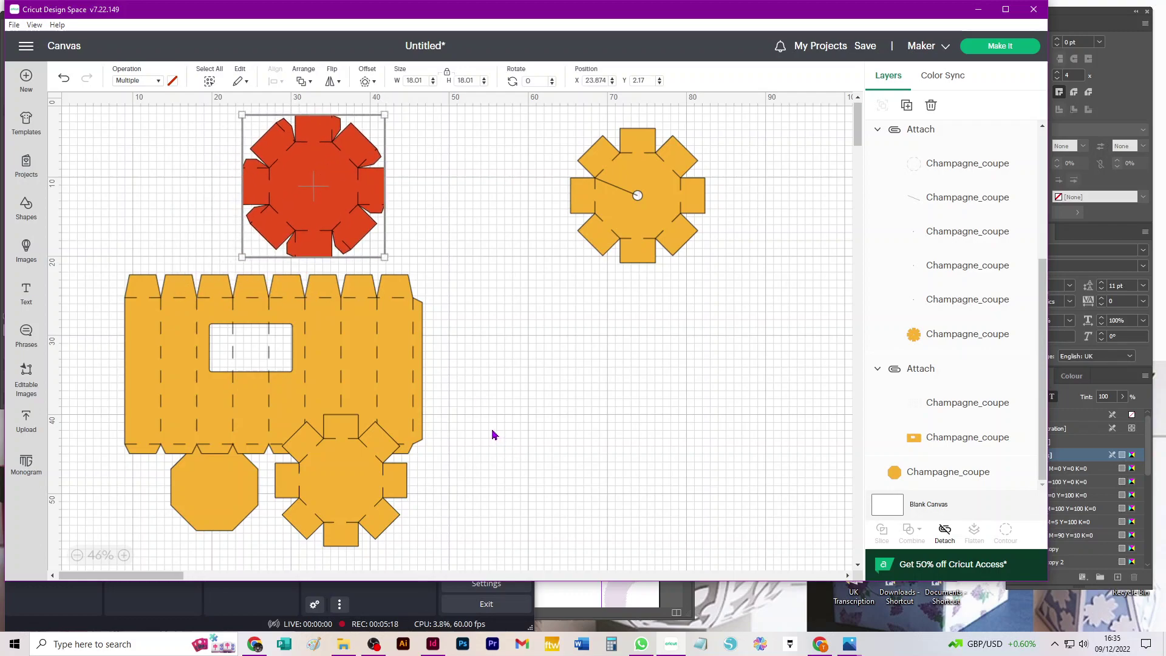
# Step: Set the red gear beside the yellow one, box net top-left, octagon under its left end
pyautogui.moveTo(341, 483); pyautogui.dragTo(538, 417)
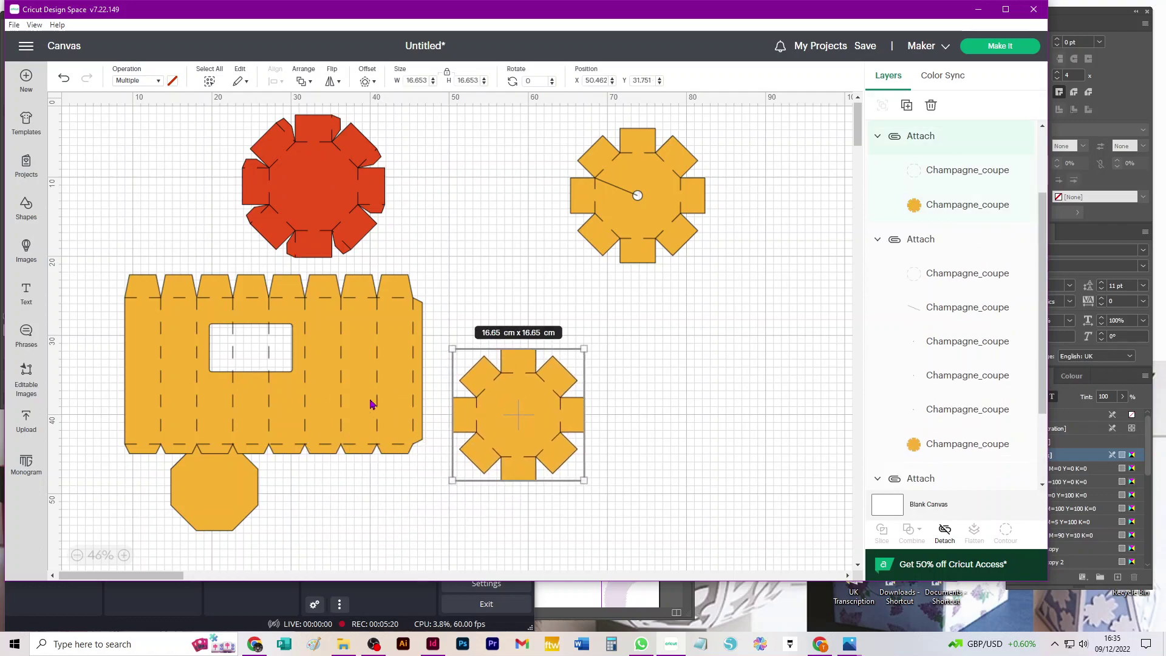
pyautogui.moveTo(372, 403); pyautogui.dragTo(351, 395)
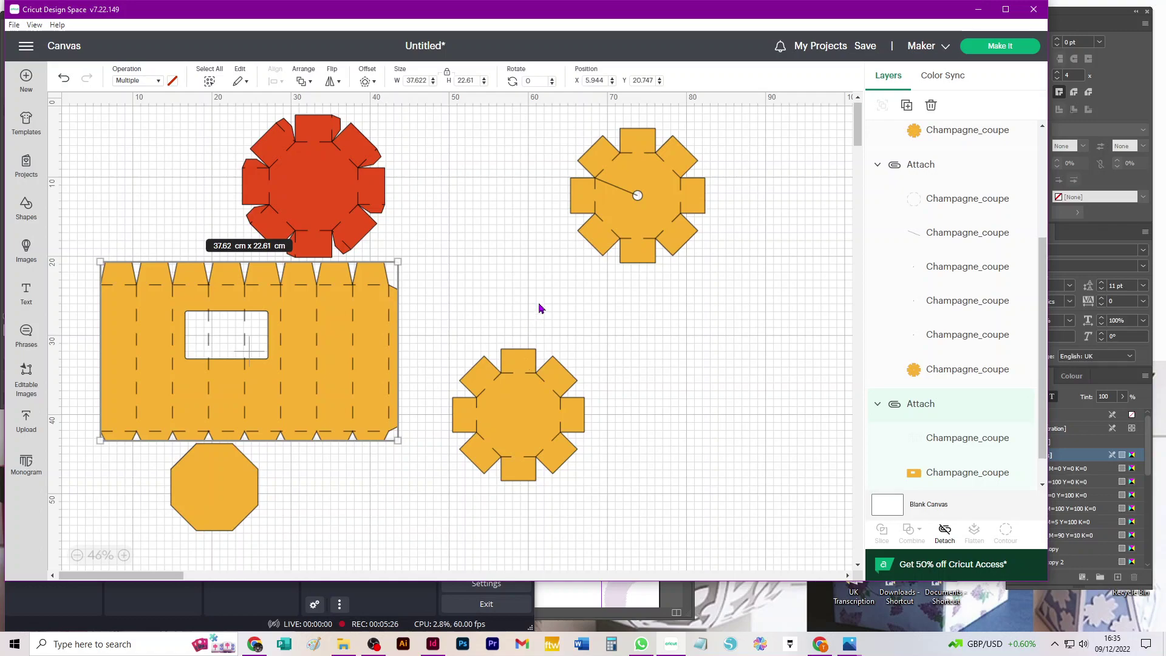
pyautogui.click(307, 191)
pyautogui.moveTo(306, 191); pyautogui.dragTo(483, 202)
pyautogui.moveTo(372, 391); pyautogui.dragTo(366, 281)
pyautogui.click(225, 495)
pyautogui.moveTo(225, 495); pyautogui.dragTo(170, 404)
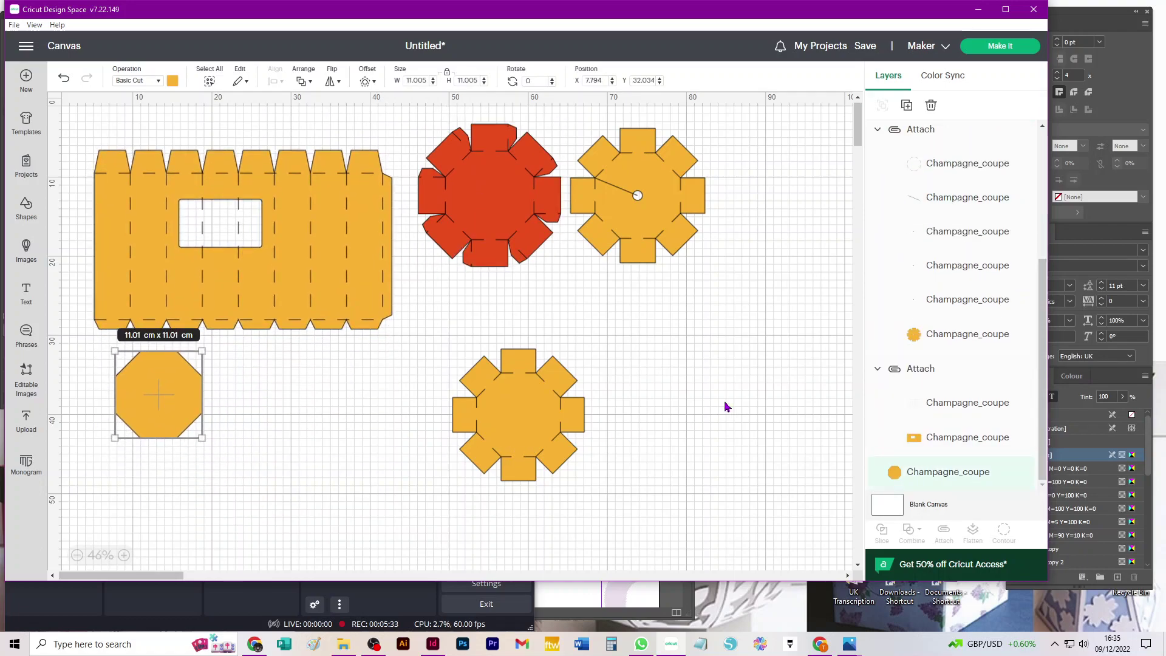